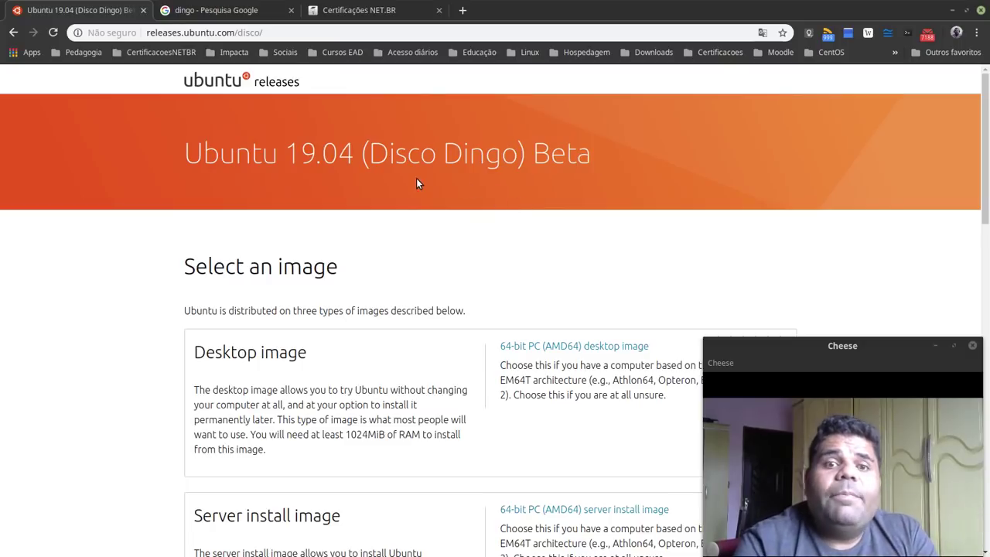
Review the promotion and the list of course modules on the Certificações NET.BR site.
click(362, 10)
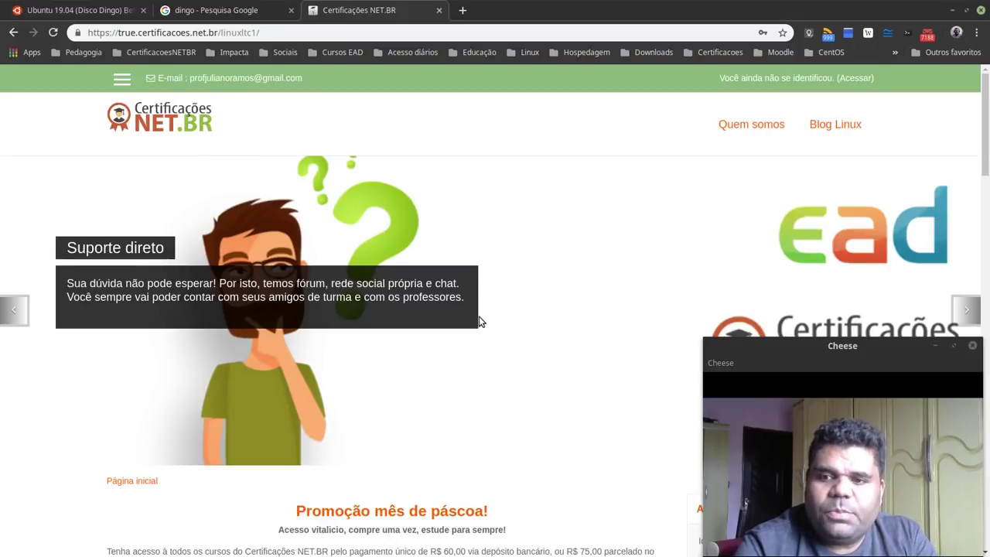
scroll(478, 320, down, 5)
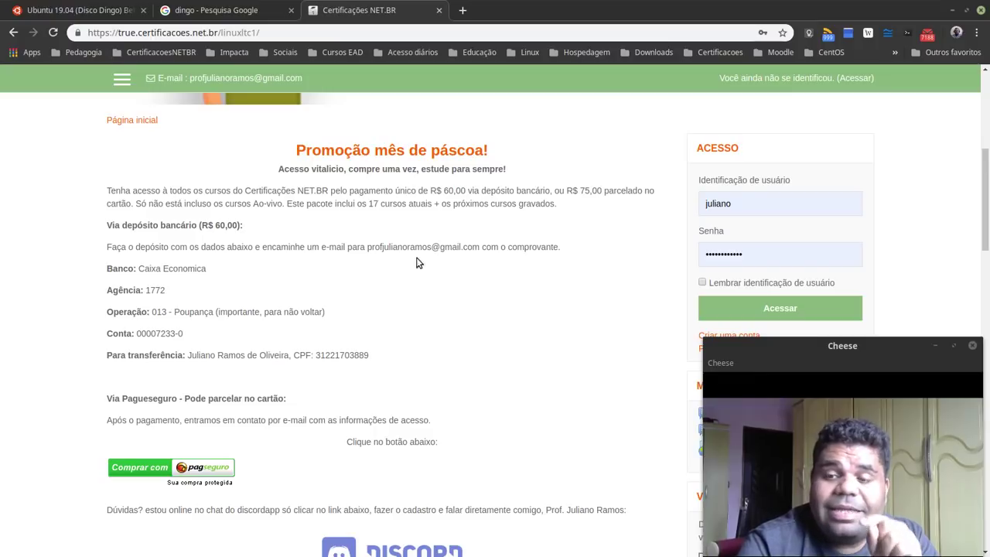
scroll(404, 387, down, 18)
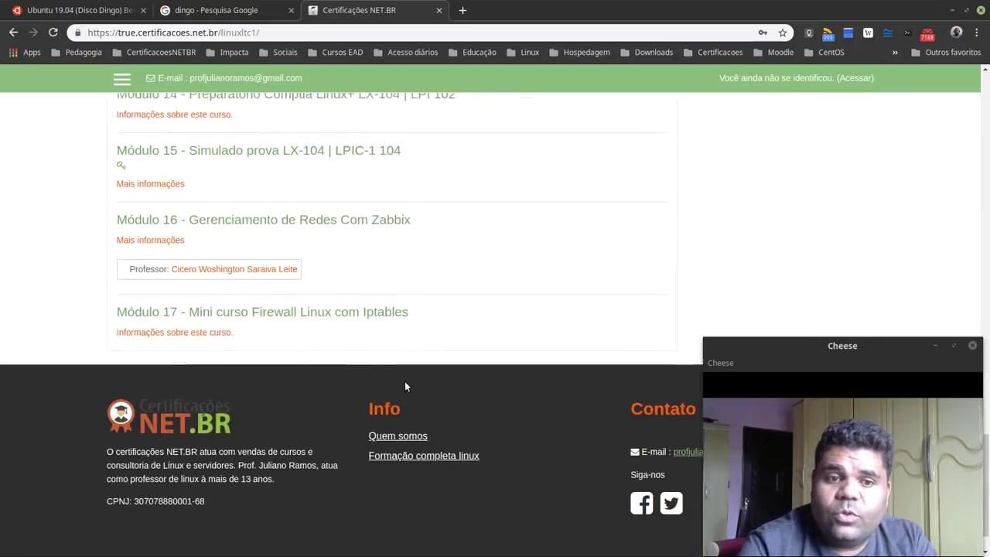
scroll(394, 403, up, 11)
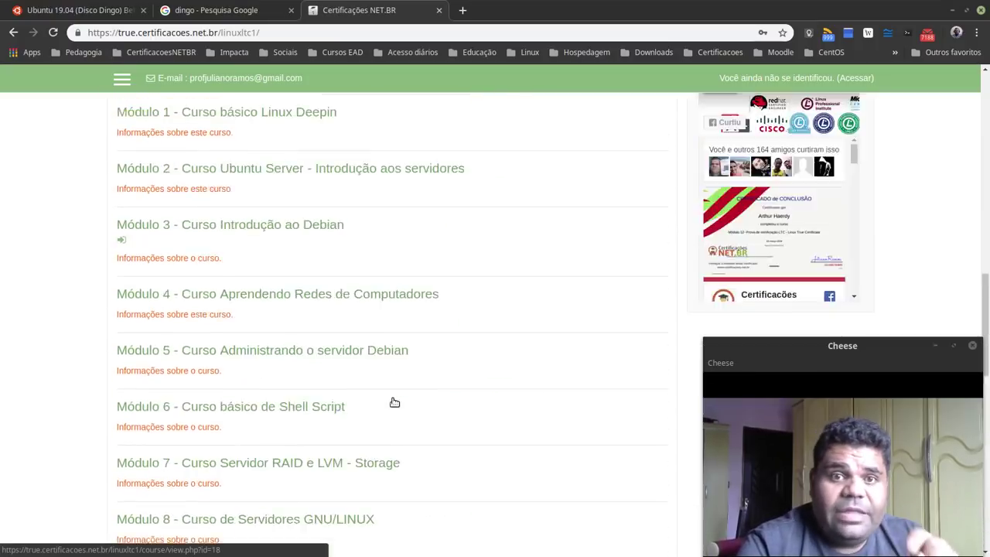
scroll(395, 402, up, 10)
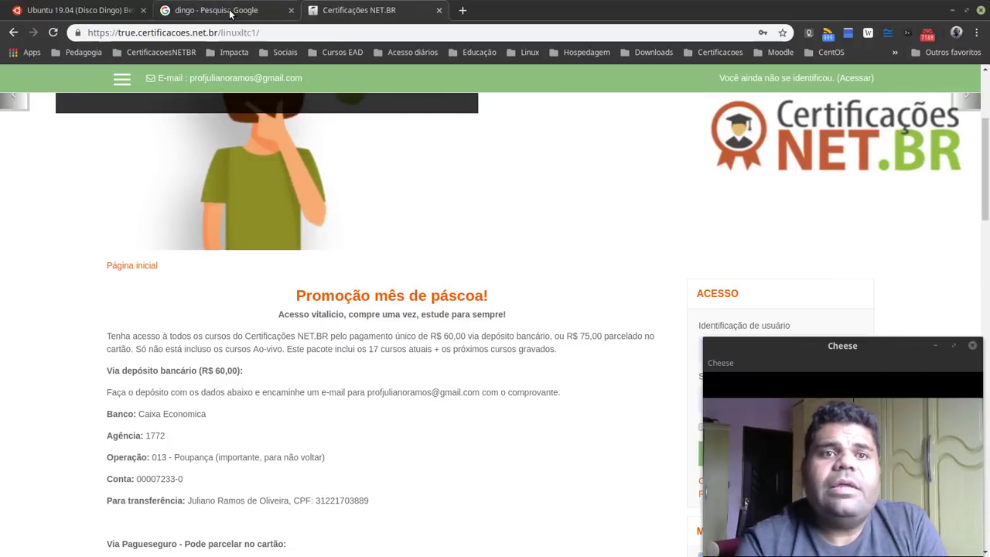
Return to the Ubuntu 19.04 (Disco Dingo) Beta release page and examine the list of downloadable image files.
click(230, 13)
click(81, 11)
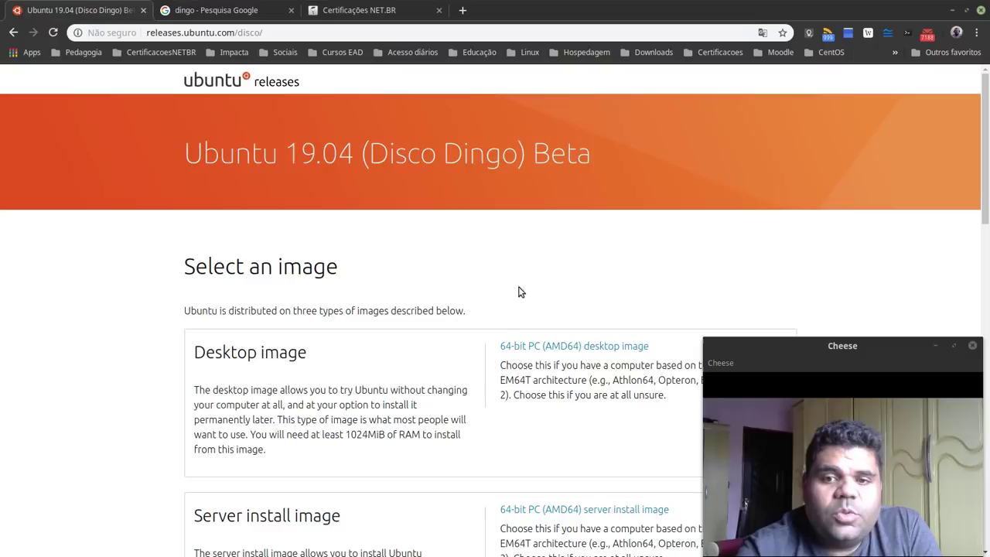
scroll(347, 313, down, 5)
scroll(347, 312, down, 3)
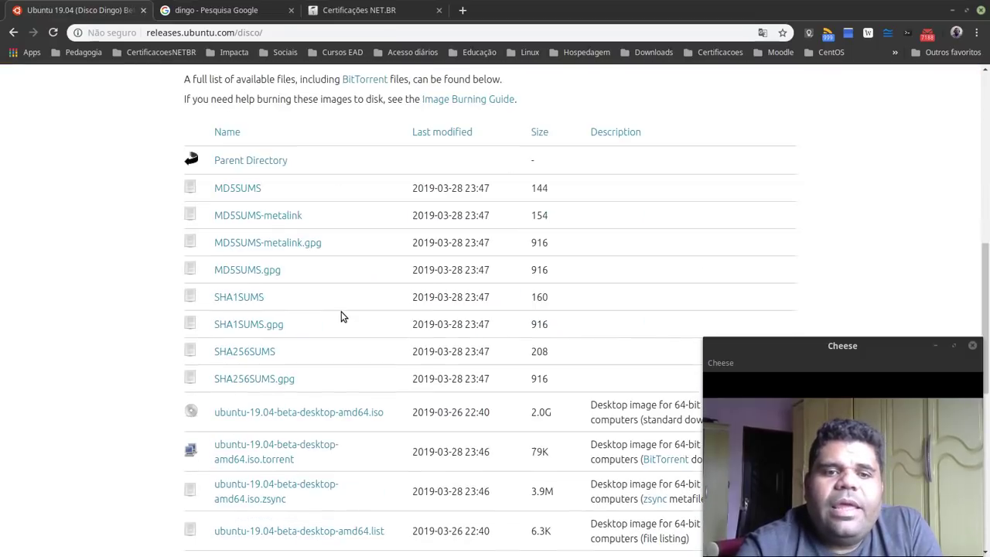
scroll(325, 305, up, 3)
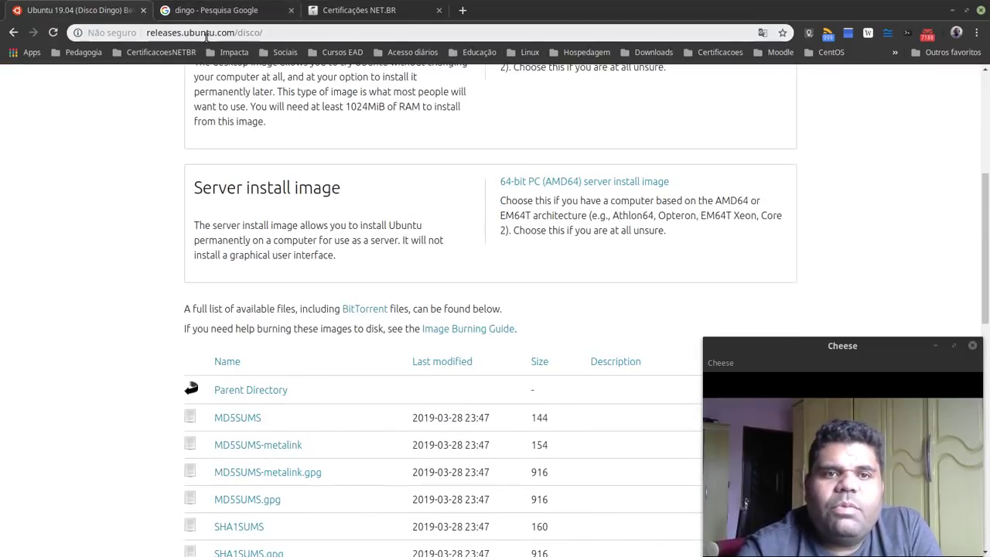
scroll(329, 375, down, 1)
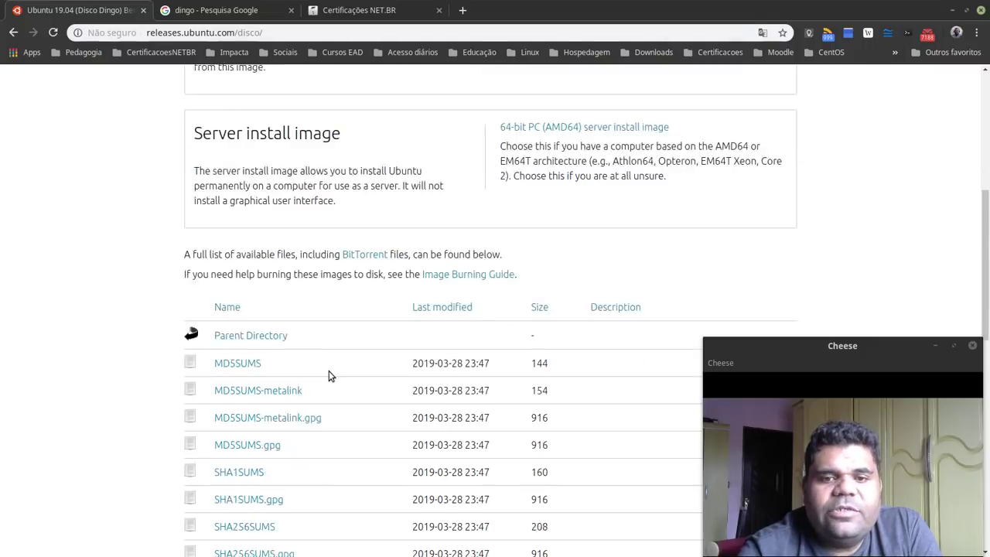
scroll(329, 375, down, 4)
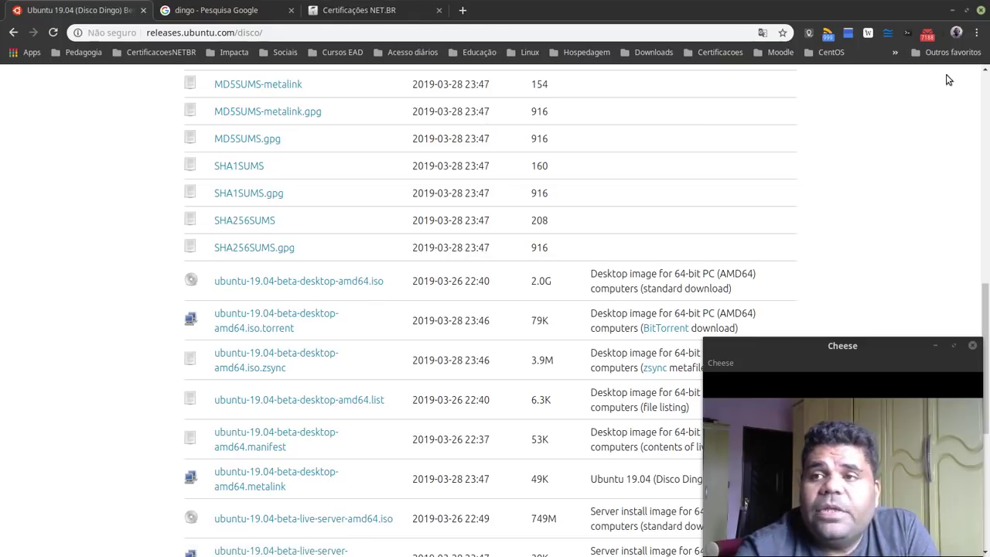
Switch to the Ubuntu disco dingo virtual machine, minimize the Cheese webcam window and dismiss the lock screen.
click(950, 11)
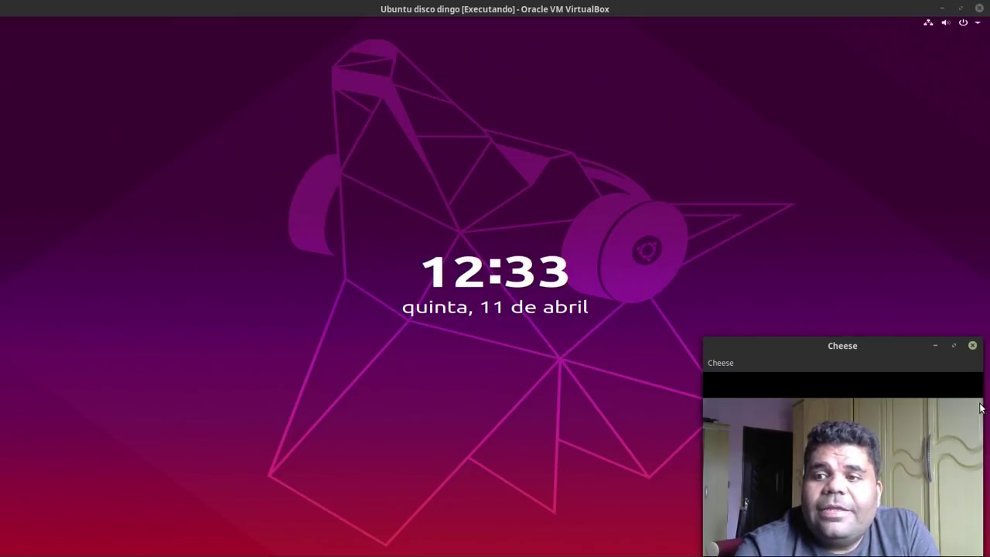
click(936, 346)
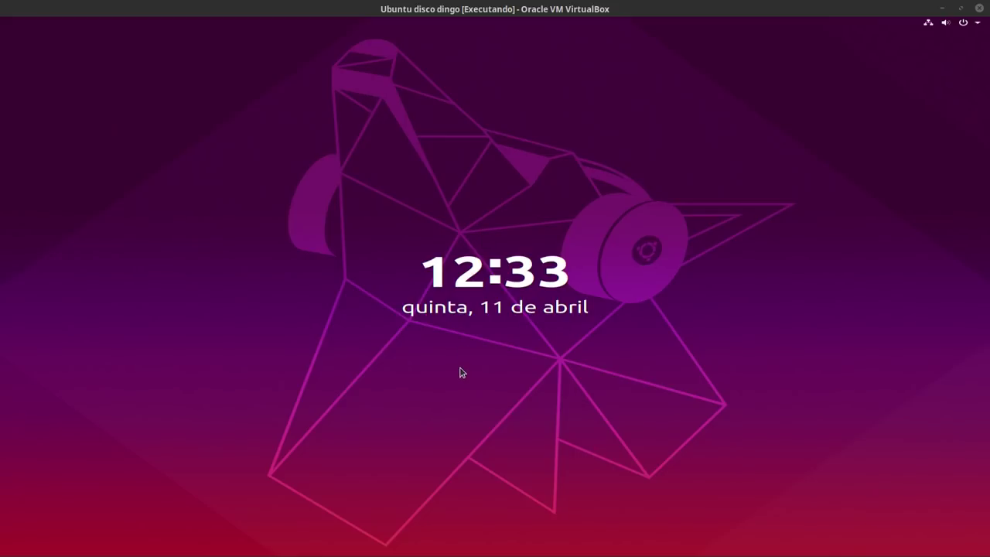
drag(460, 373, 457, 201)
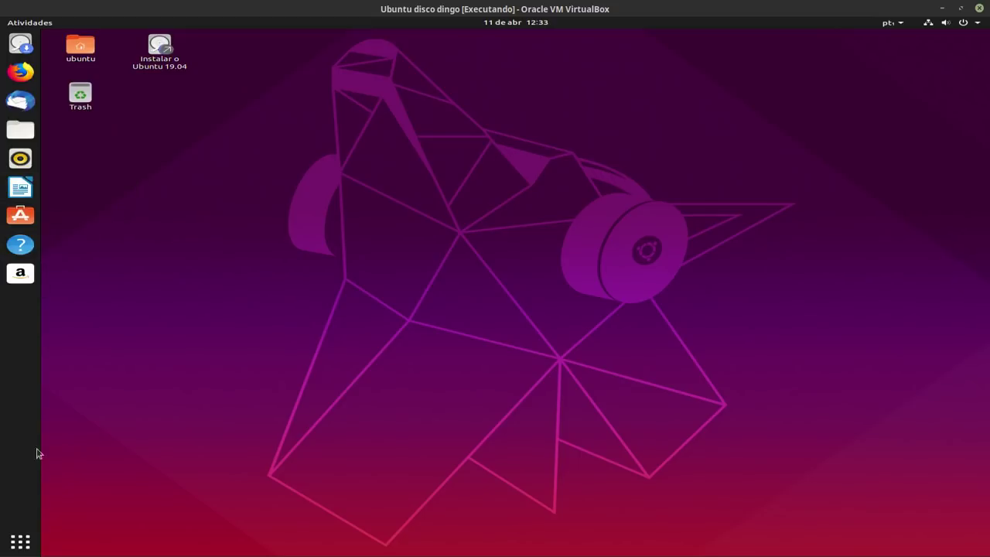
Browse all pages of the installed applications overview.
click(21, 542)
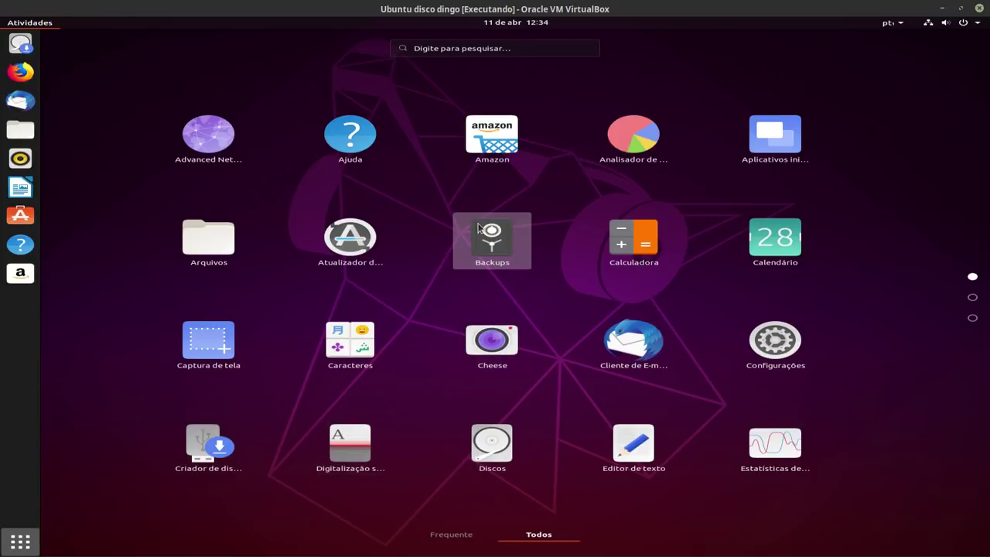
scroll(478, 228, down, 2)
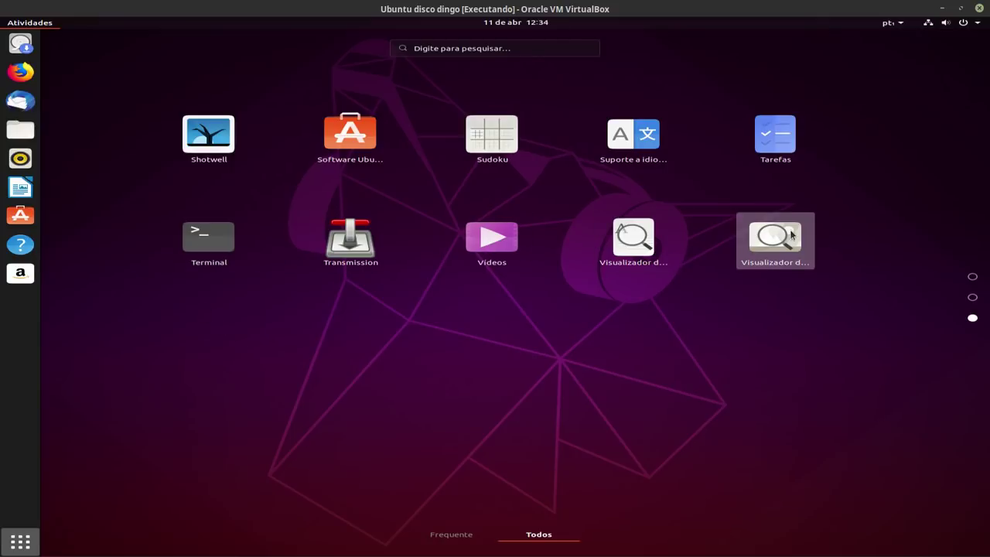
scroll(360, 349, up, 2)
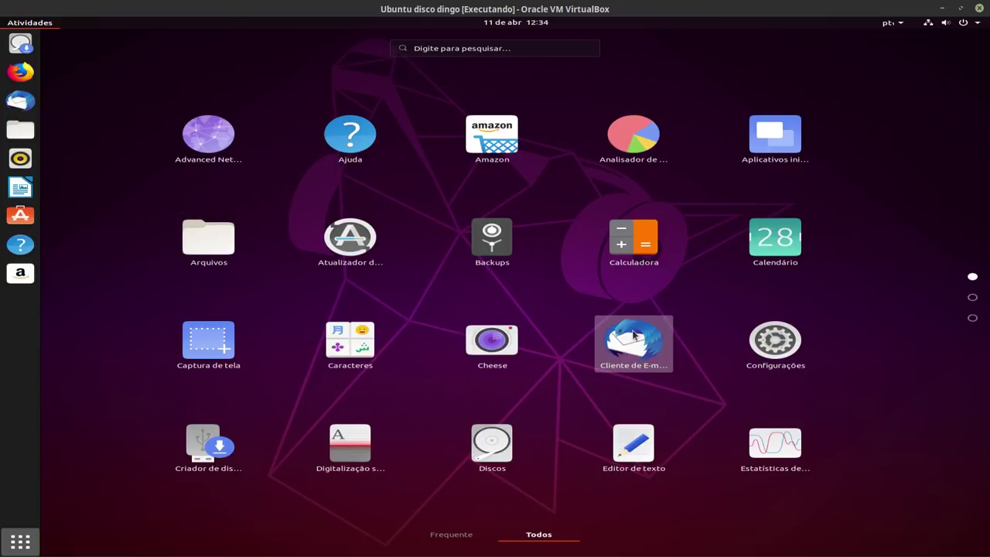
scroll(487, 324, down, 2)
scroll(444, 335, up, 2)
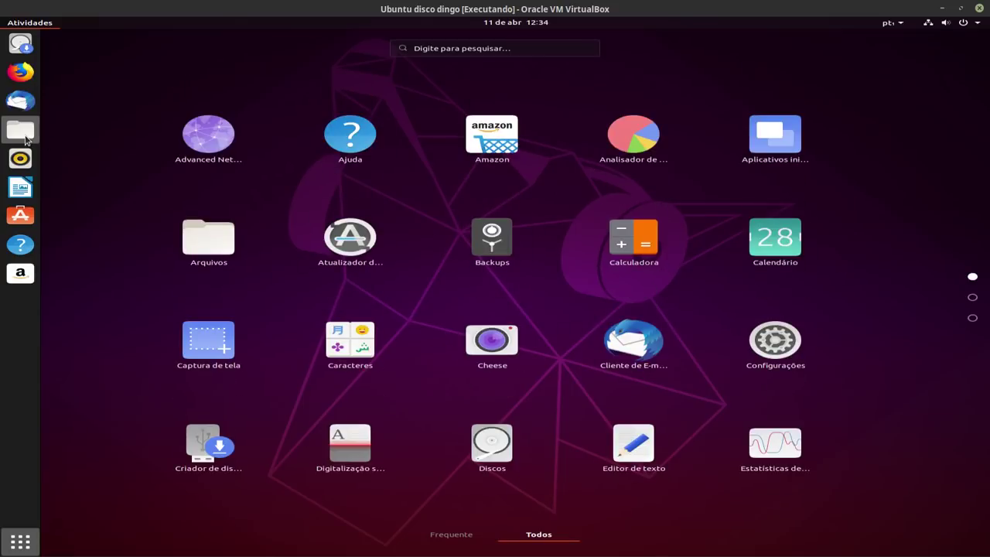
Open the file manager in a maximized window and look inside the Documentos folder.
click(22, 132)
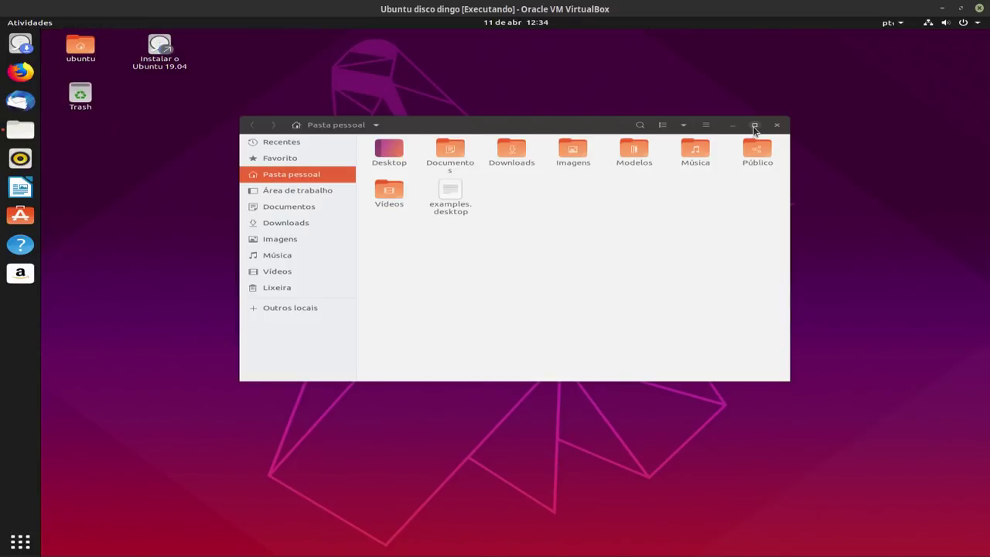
click(754, 125)
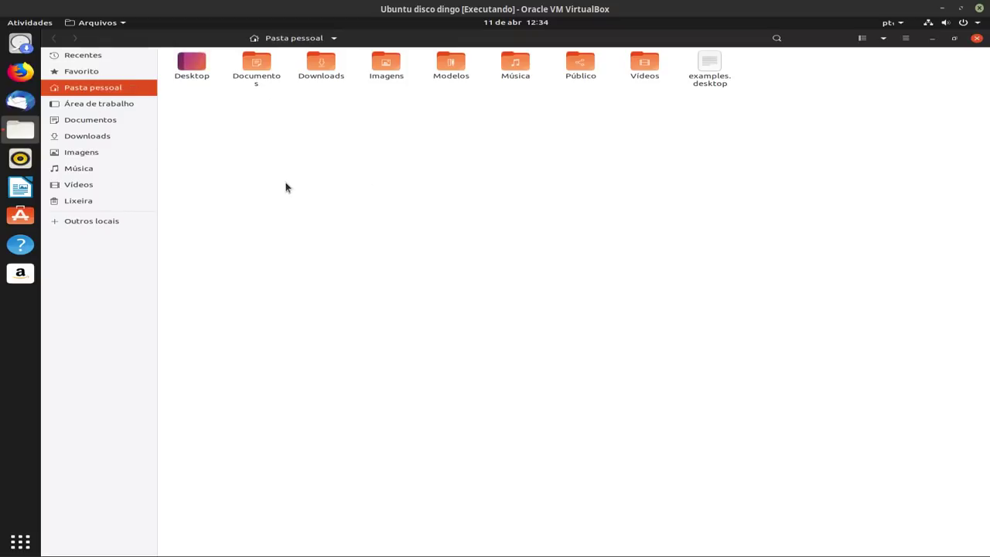
click(261, 69)
double_click(261, 72)
Go back to the home folder and preview it in list view before restoring the icon view.
click(52, 38)
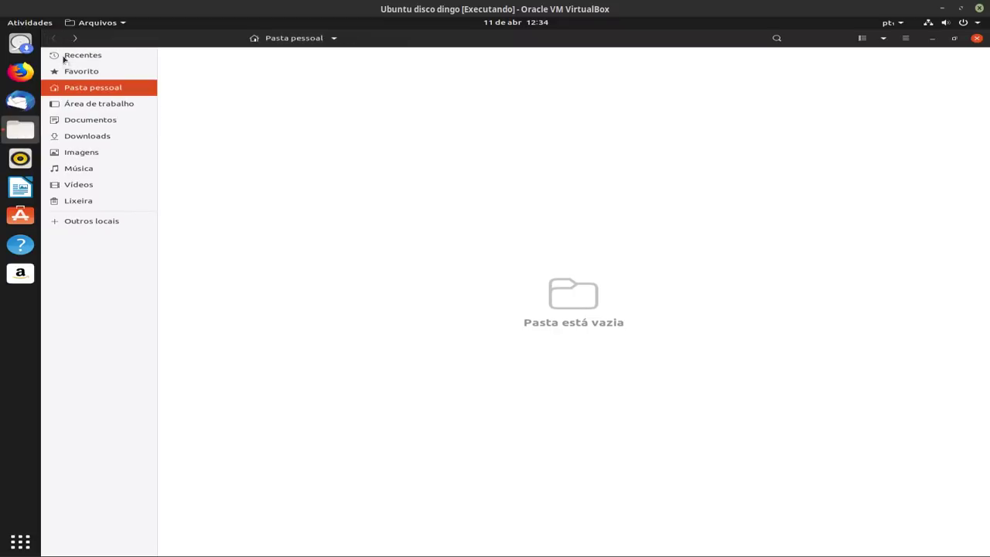
click(862, 38)
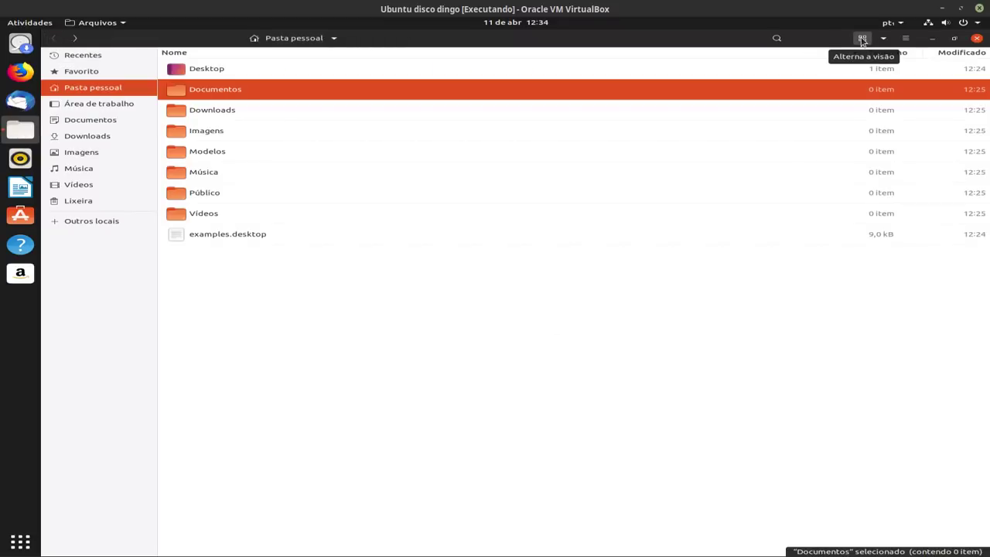
click(862, 39)
Inspect the Desktop folder and its context options, return to the home folder and close the file manager.
double_click(203, 69)
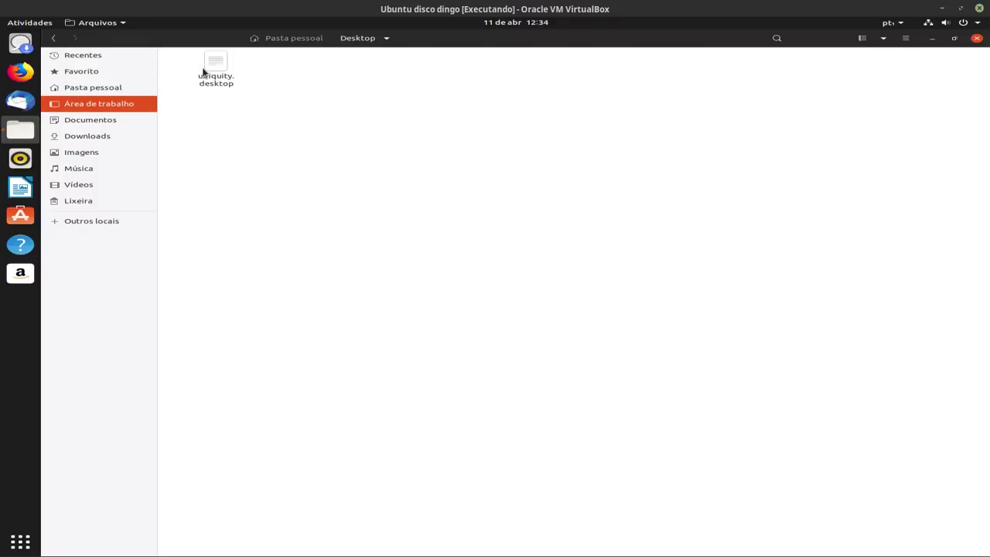
right_click(302, 169)
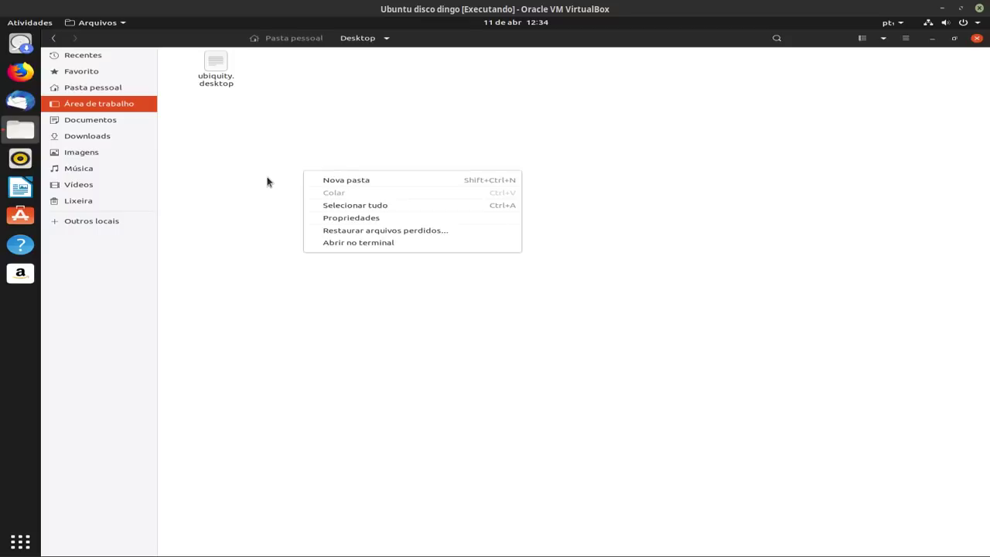
click(267, 182)
click(53, 39)
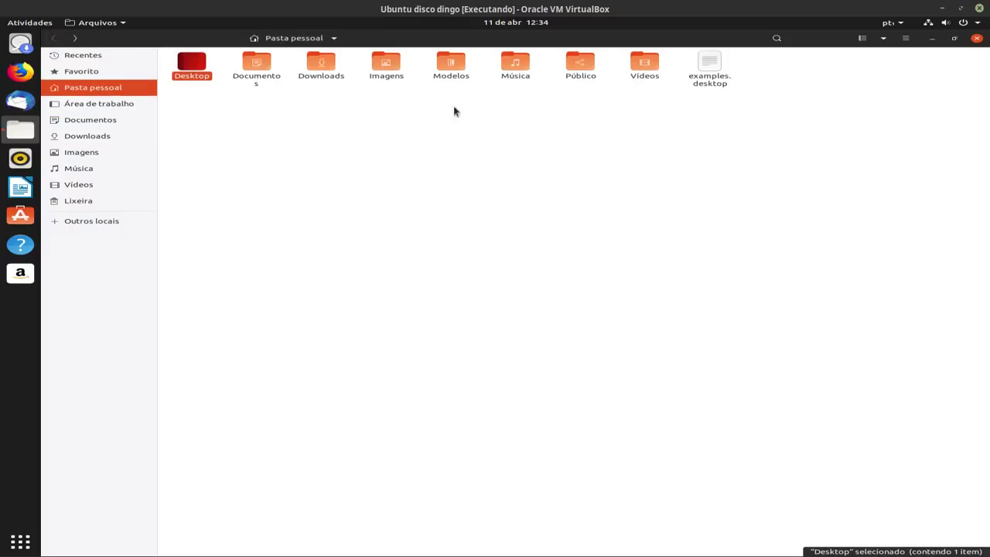
click(978, 43)
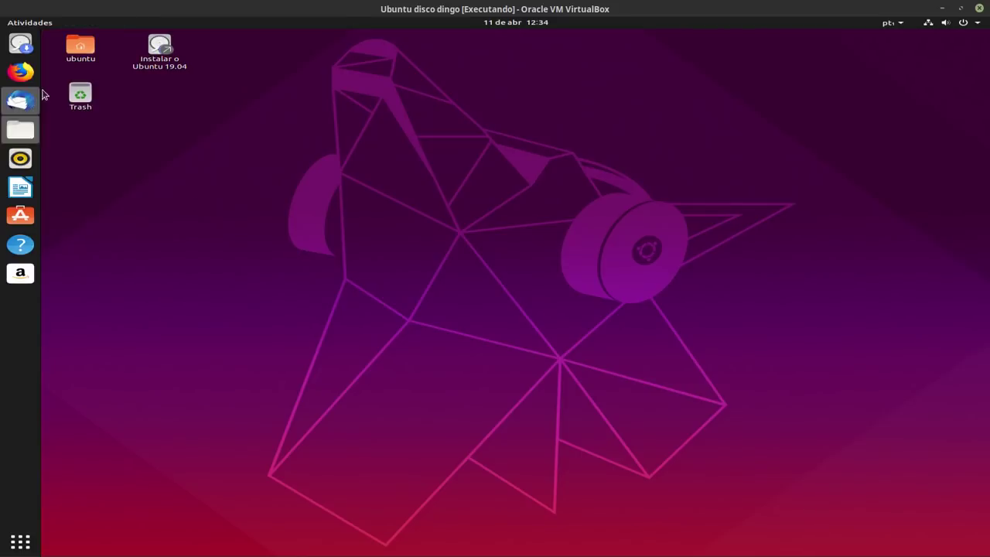
Check the context options of the Firefox dock shortcut and of the e-mail client in the applications overview.
right_click(28, 72)
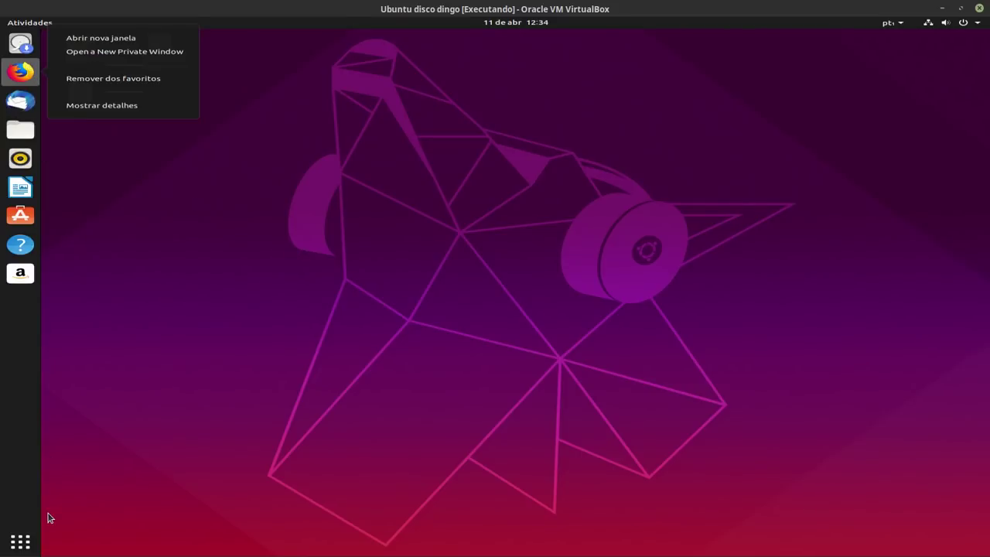
click(34, 532)
click(29, 547)
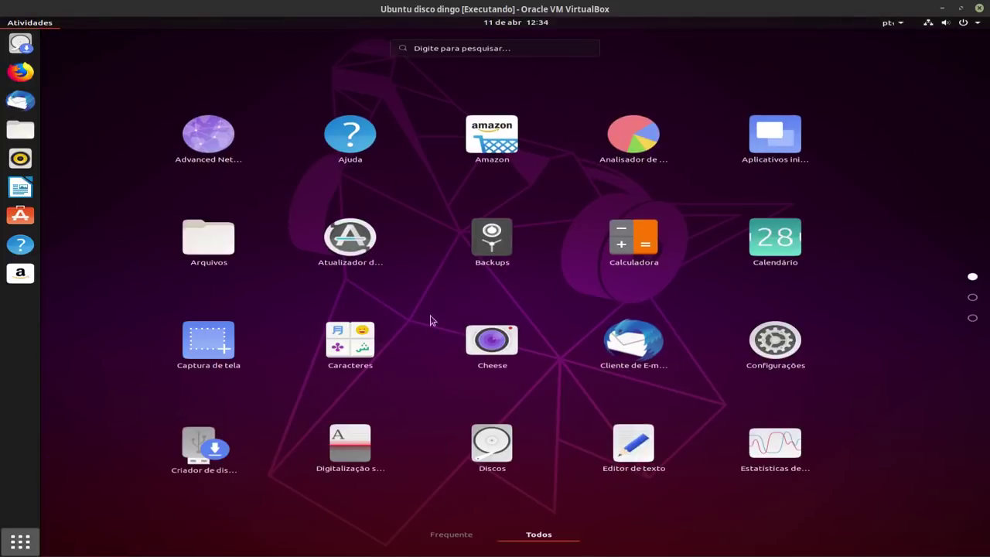
right_click(635, 357)
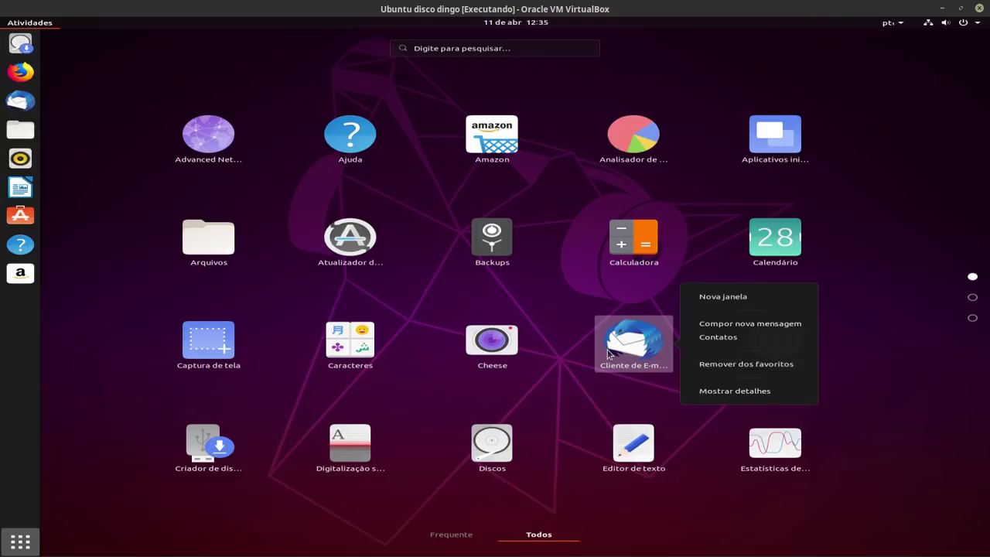
click(605, 412)
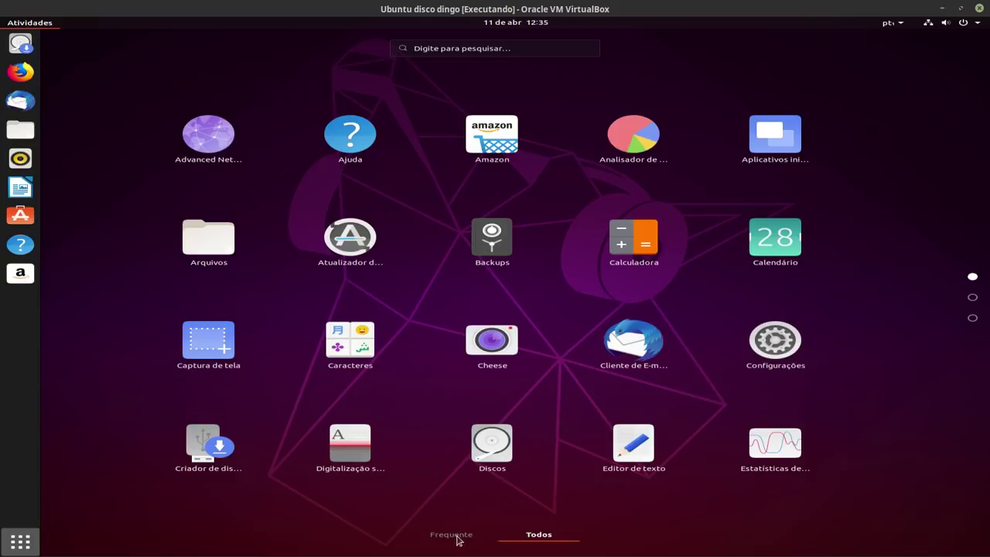
Look through the applications overview and launch LibreOffice Writer.
scroll(805, 349, down, 2)
scroll(805, 355, up, 2)
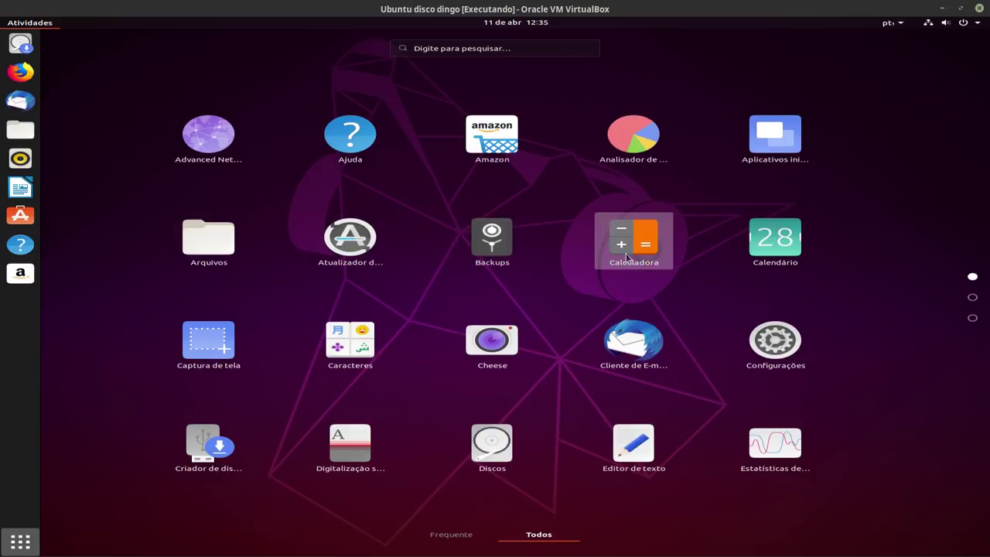
scroll(609, 305, down, 1)
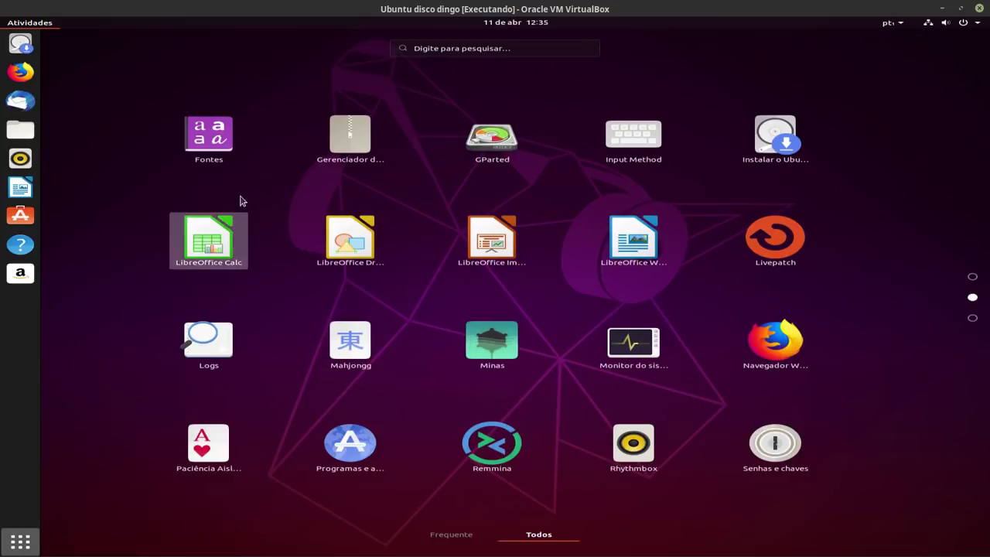
click(648, 240)
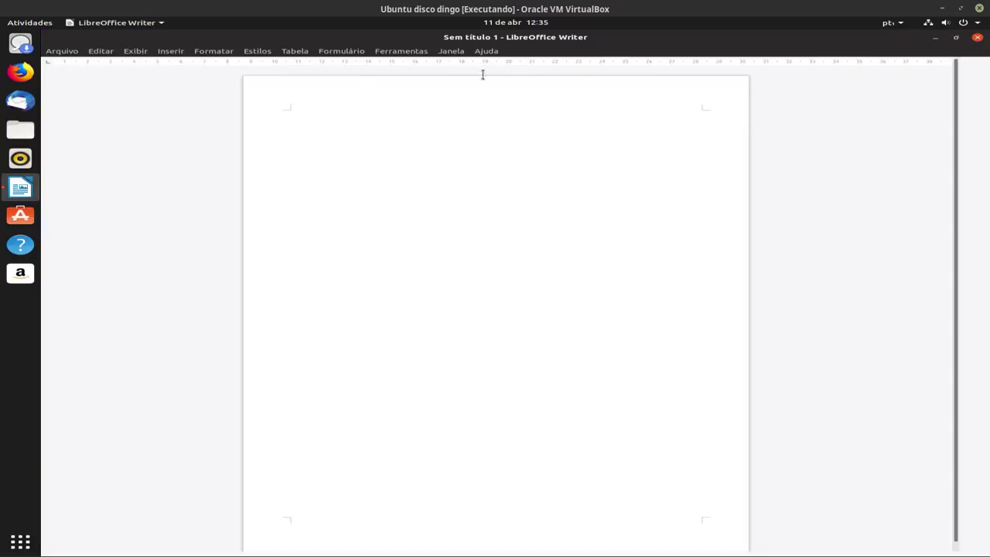
Check the LibreOffice version in its About information and quit Writer.
click(487, 50)
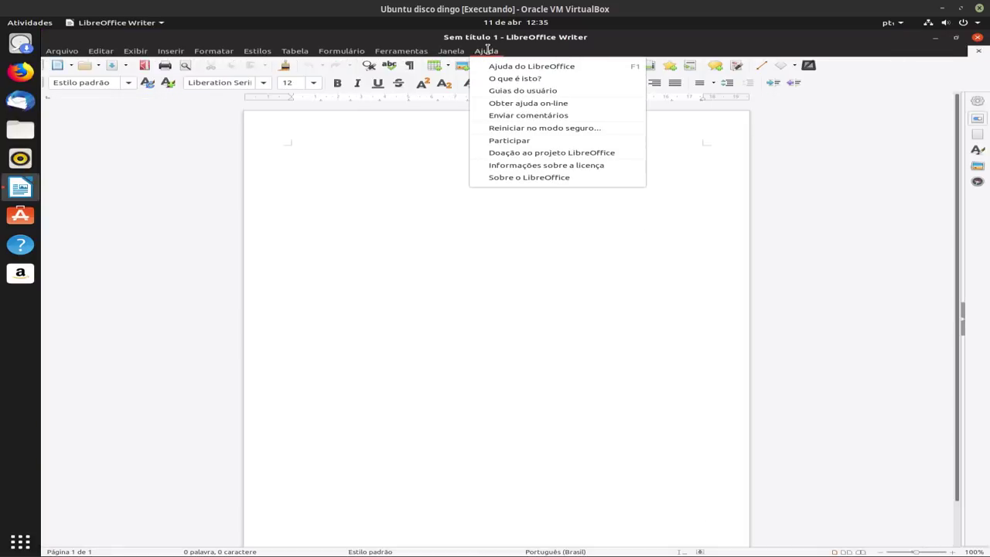
click(513, 177)
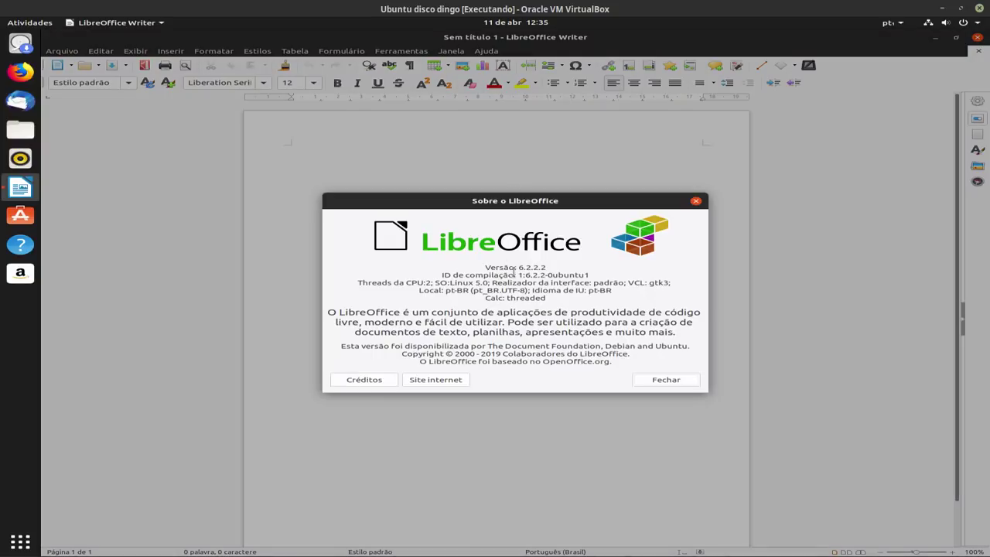
drag(515, 269, 556, 269)
key(Escape)
key(ctrl+q)
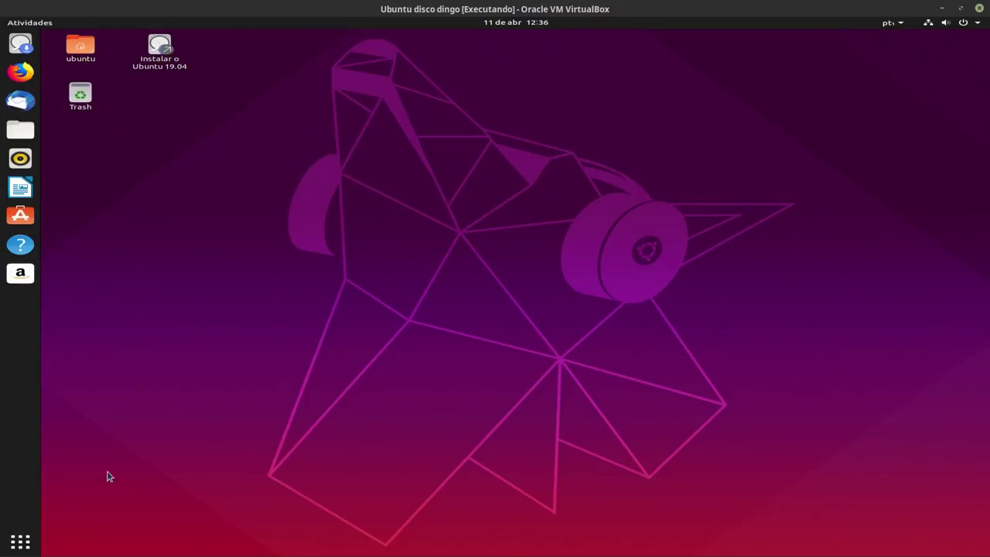
Look through the pages of all applications in the overview and launch the Terminal.
click(24, 546)
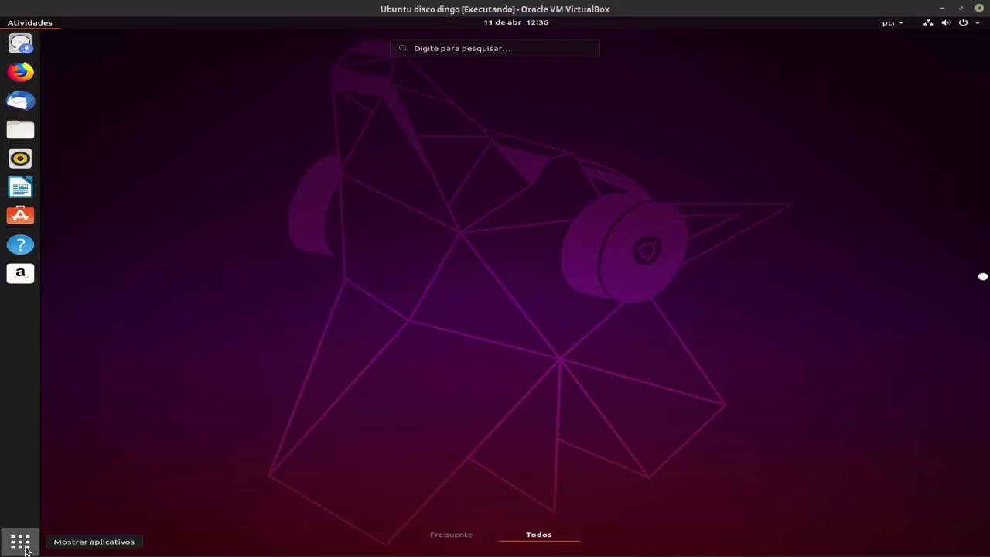
scroll(578, 402, down, 2)
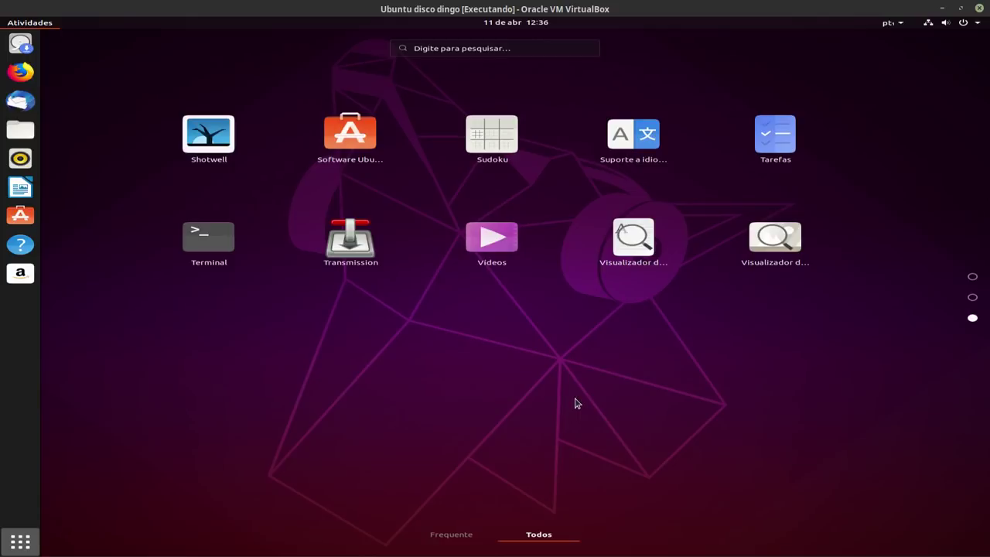
scroll(580, 333, up, 1)
scroll(572, 294, down, 1)
click(214, 237)
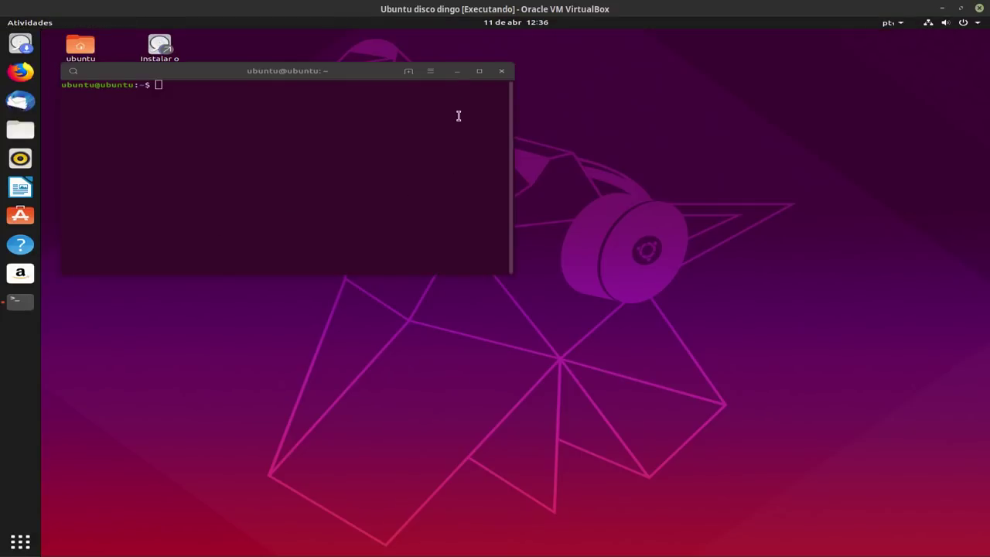
Maximize the Terminal window, check its menu, open a second tab, remove the original tab and quit the Terminal.
click(479, 70)
click(905, 38)
click(905, 38)
click(884, 39)
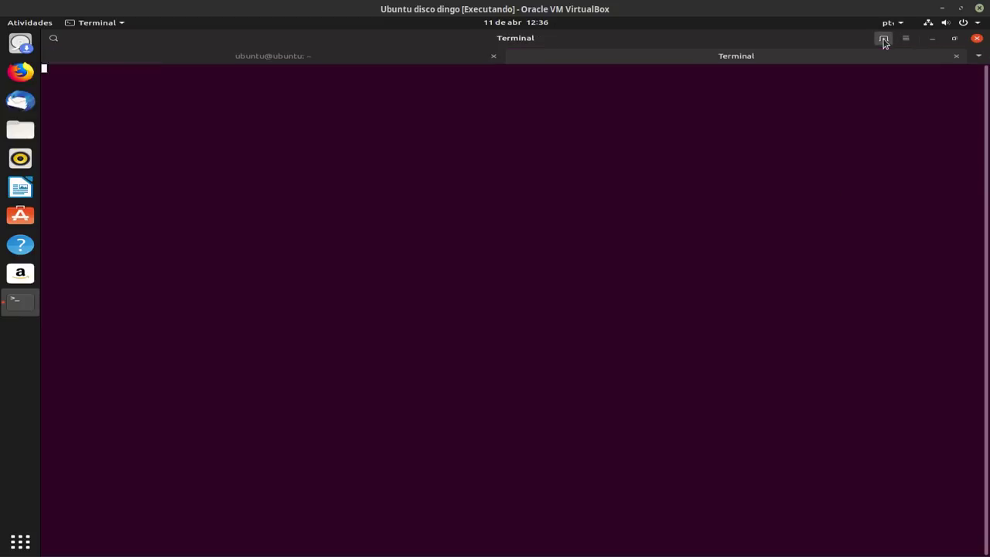
click(490, 57)
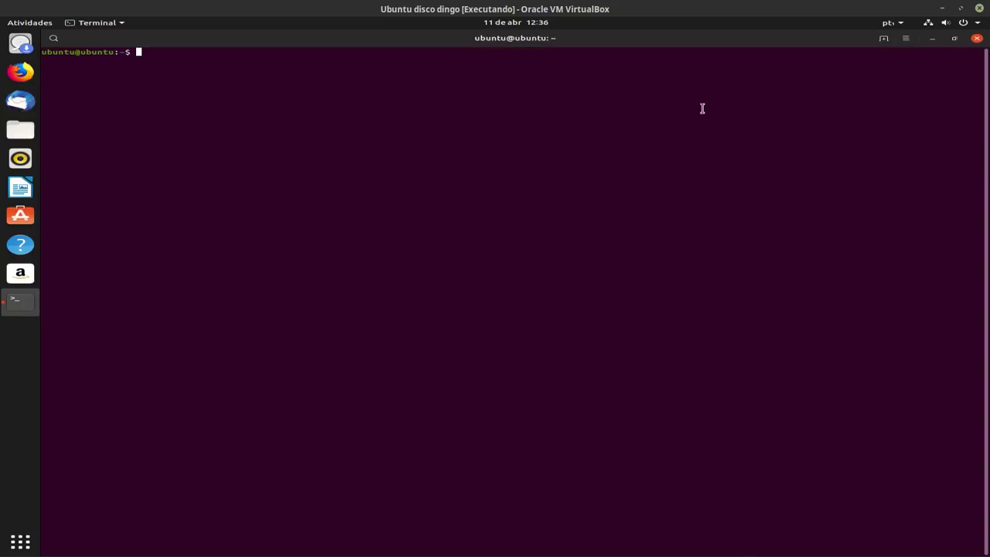
click(977, 38)
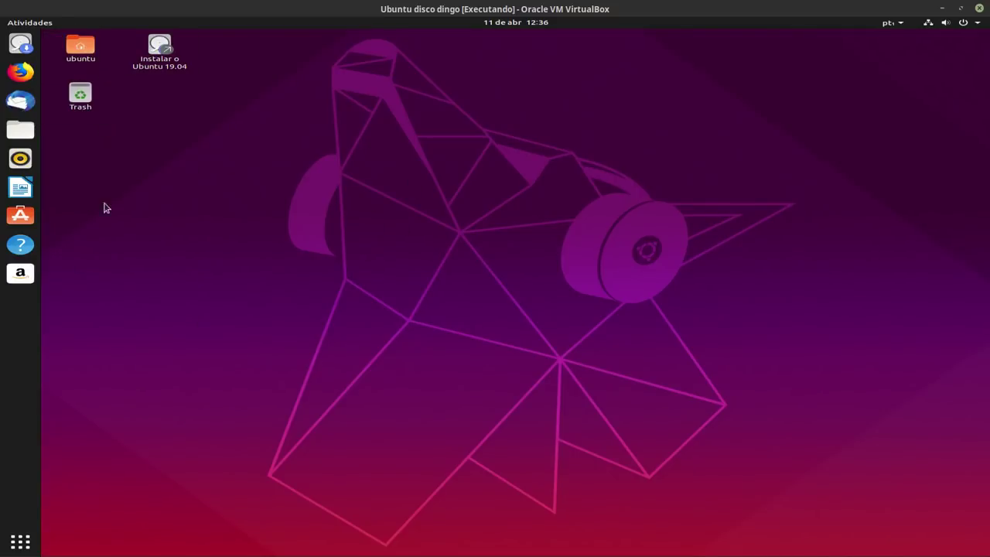
Glance at the home folder in the file manager and browse both the complete and the frequent application views.
click(15, 124)
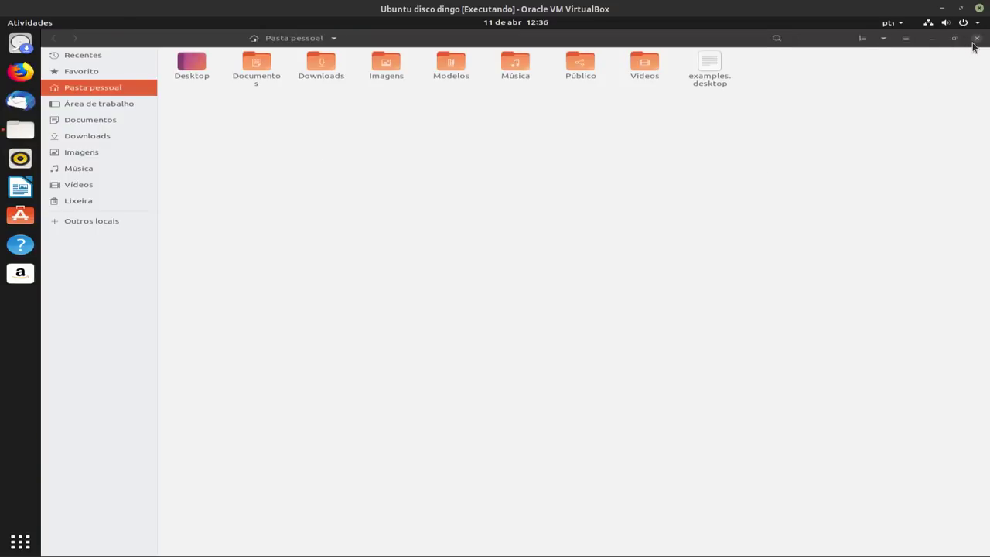
click(974, 44)
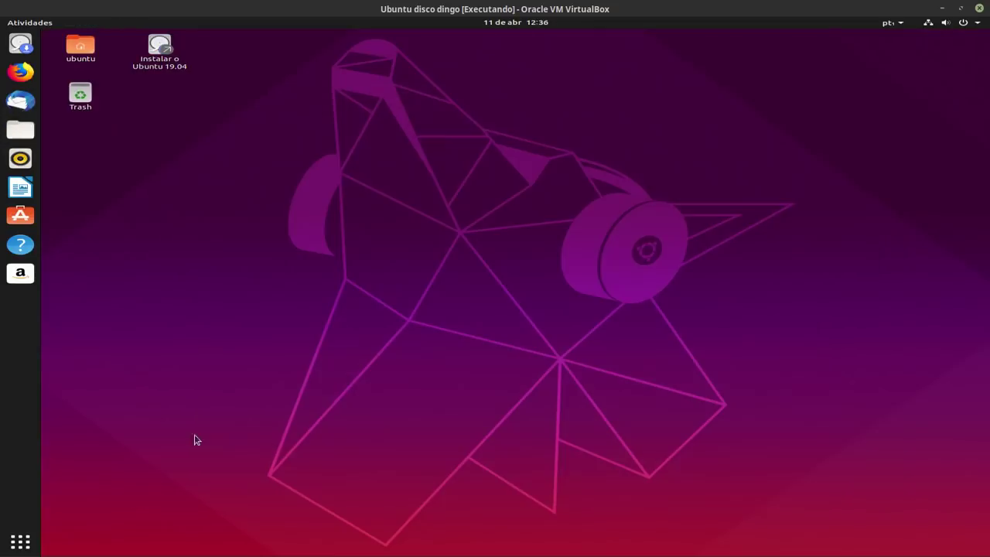
click(31, 541)
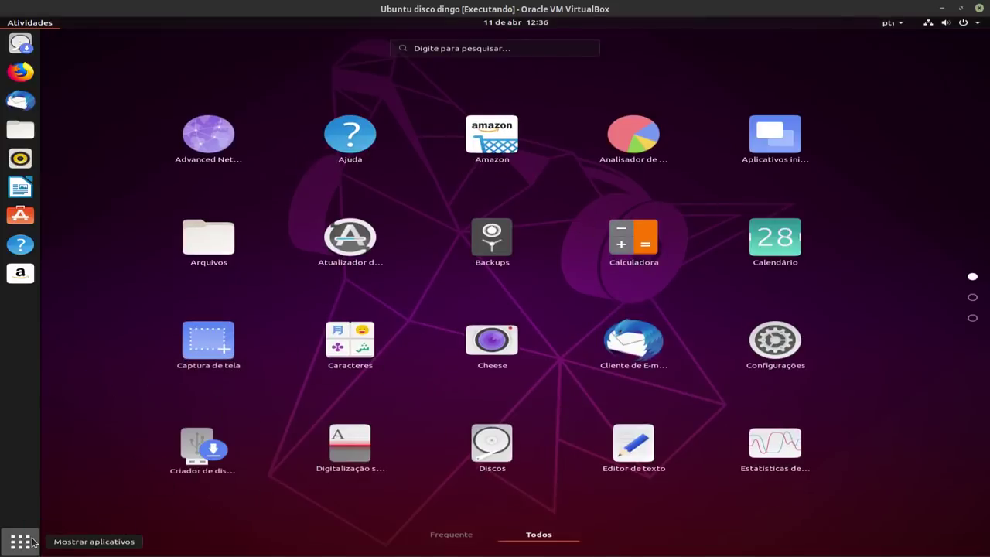
scroll(870, 379, down, 2)
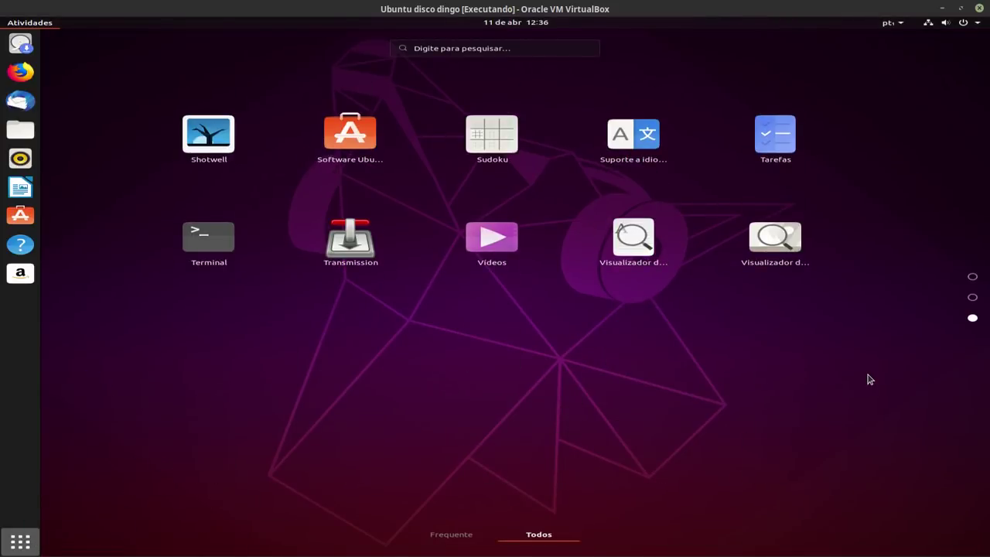
scroll(870, 379, up, 2)
scroll(869, 379, down, 2)
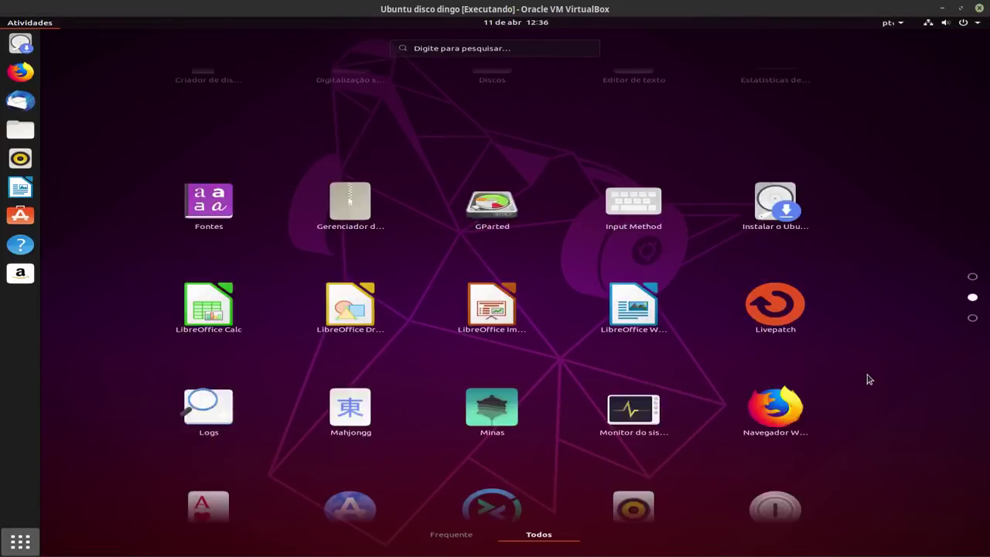
click(449, 536)
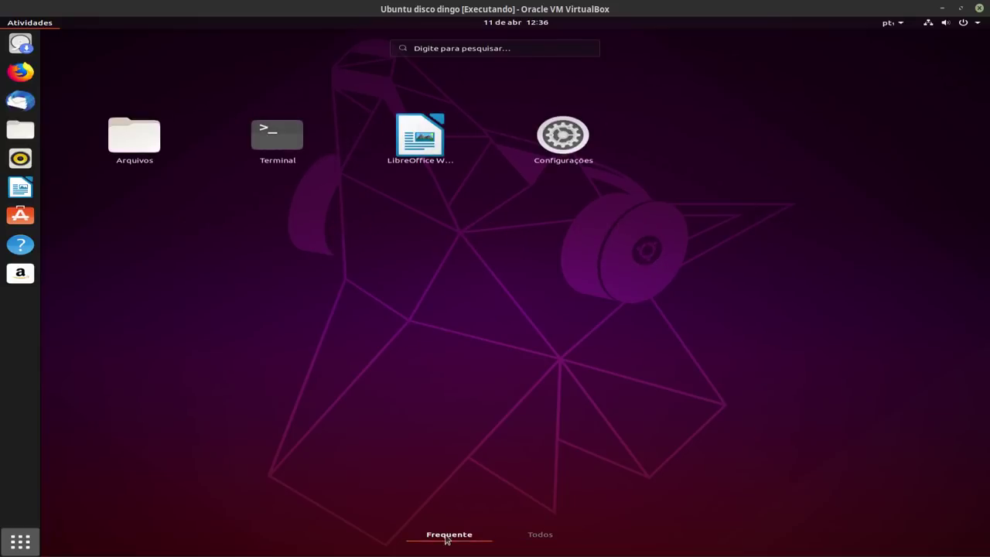
Launch Settings from the frequent applications, view the main categories and return to the monitor settings under Devices.
click(565, 154)
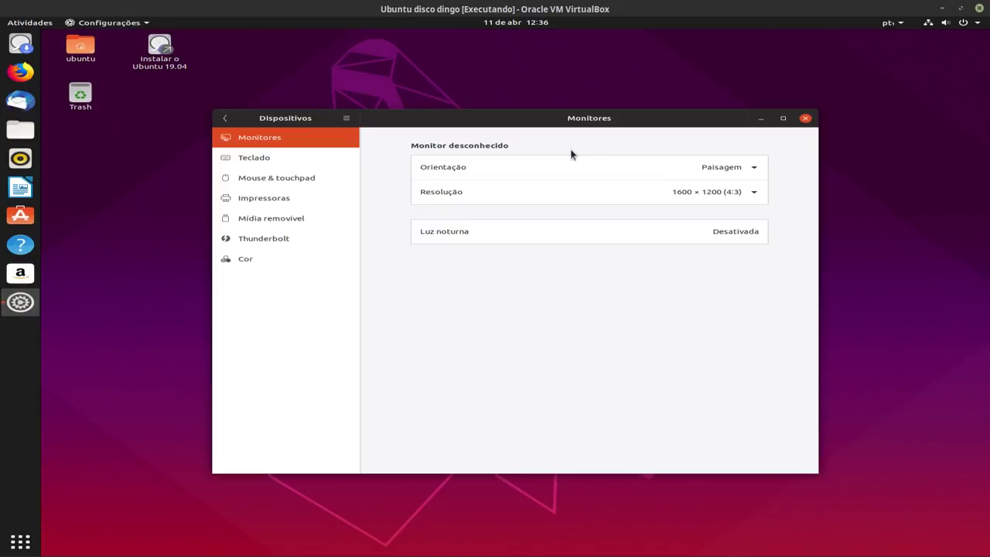
click(224, 117)
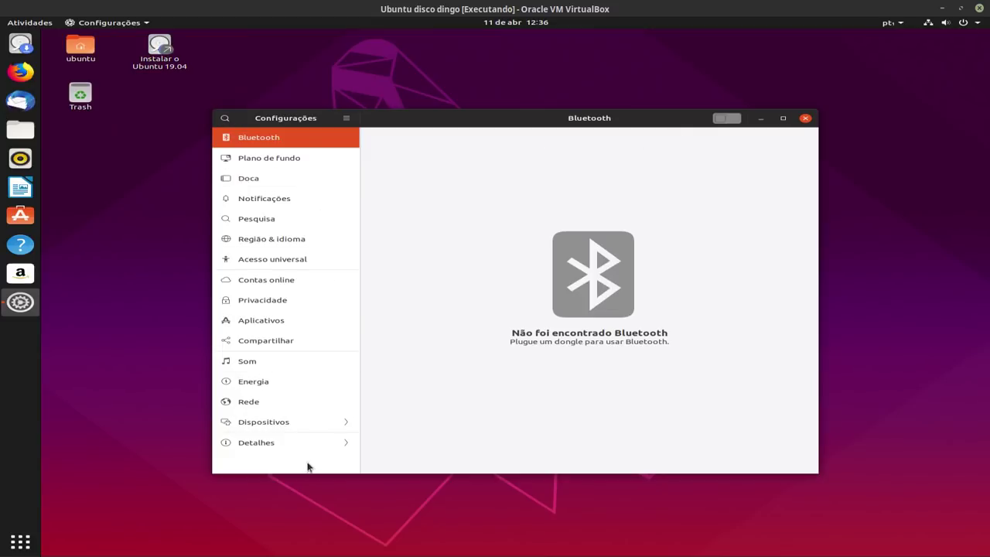
click(246, 422)
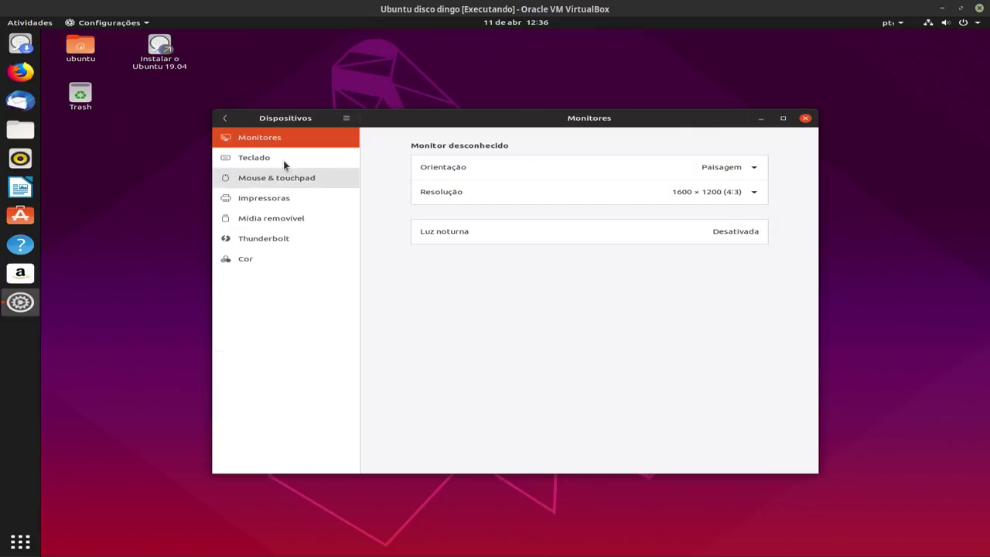
Set the monitor resolution to 1280 × 960 (4:3), keep the change and close Settings.
click(726, 193)
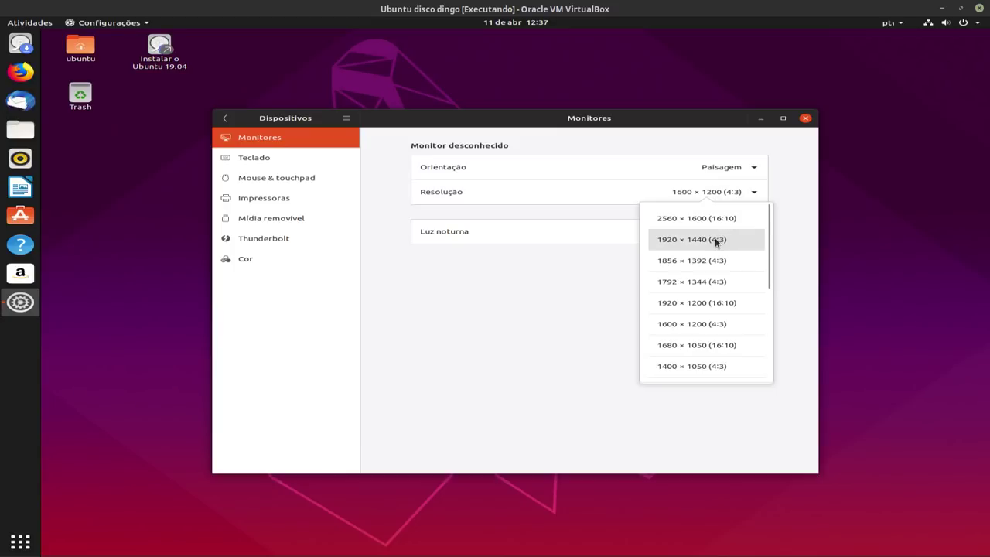
scroll(730, 332, down, 3)
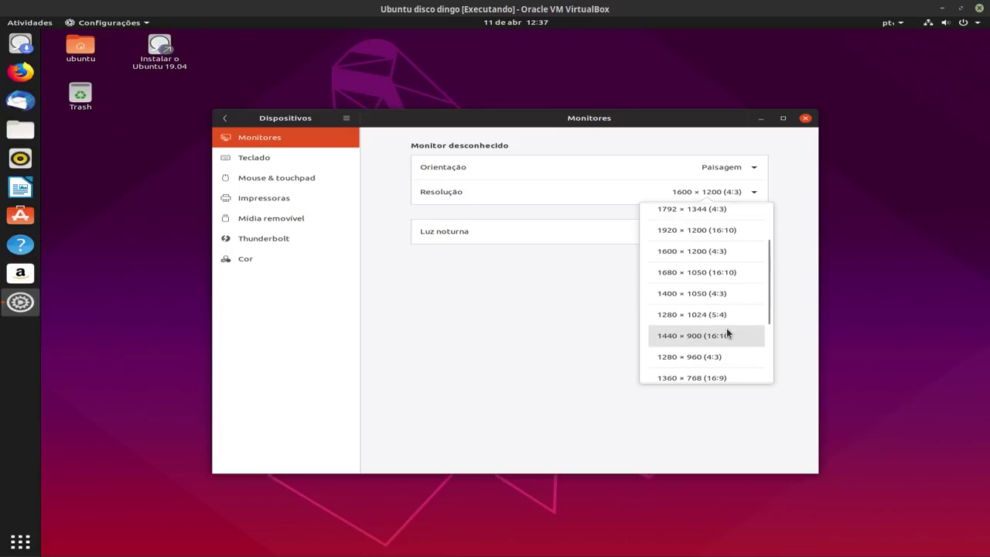
click(723, 358)
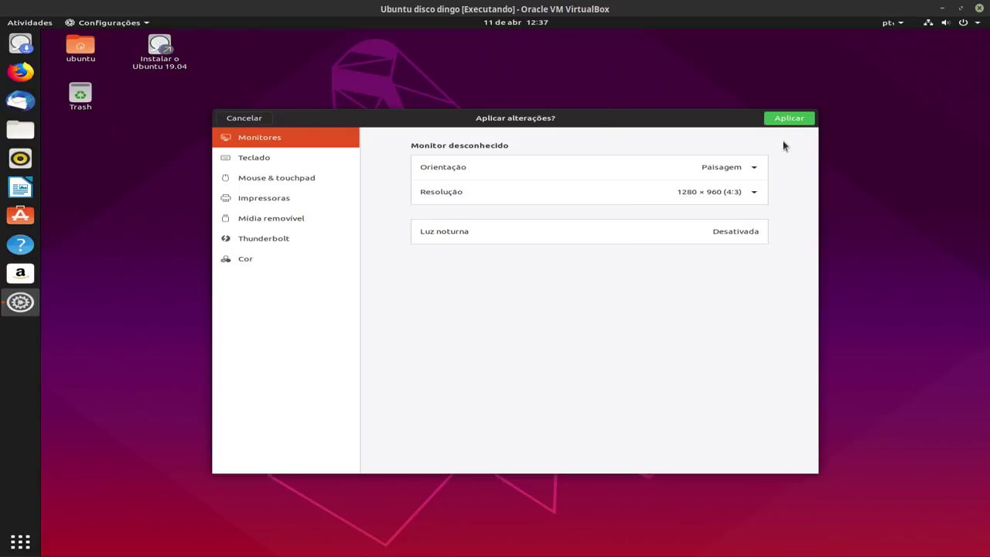
click(789, 119)
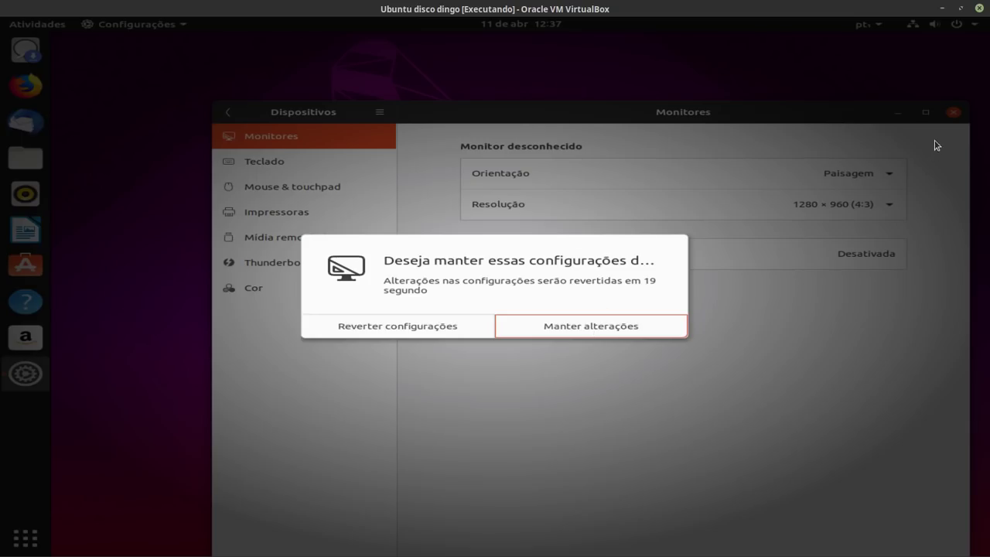
click(607, 326)
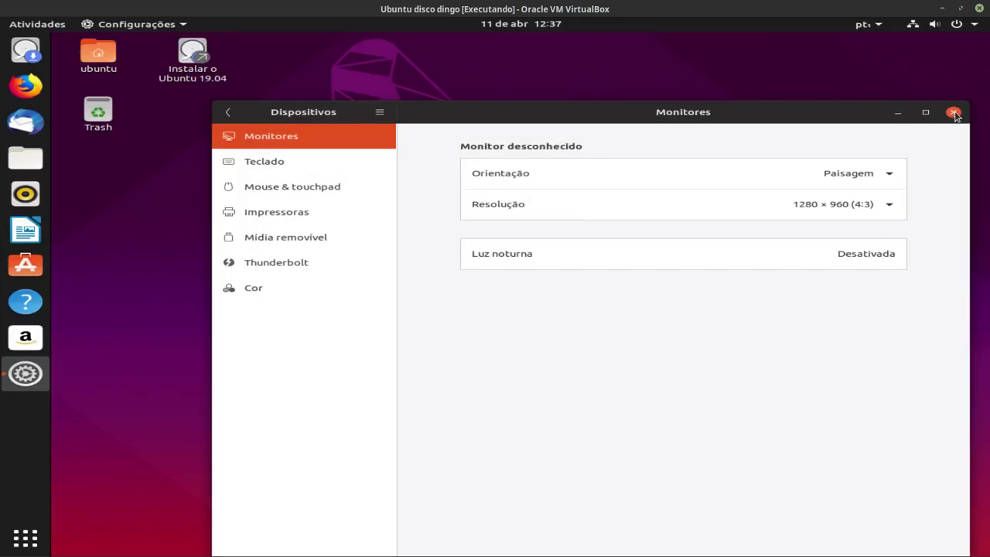
click(954, 113)
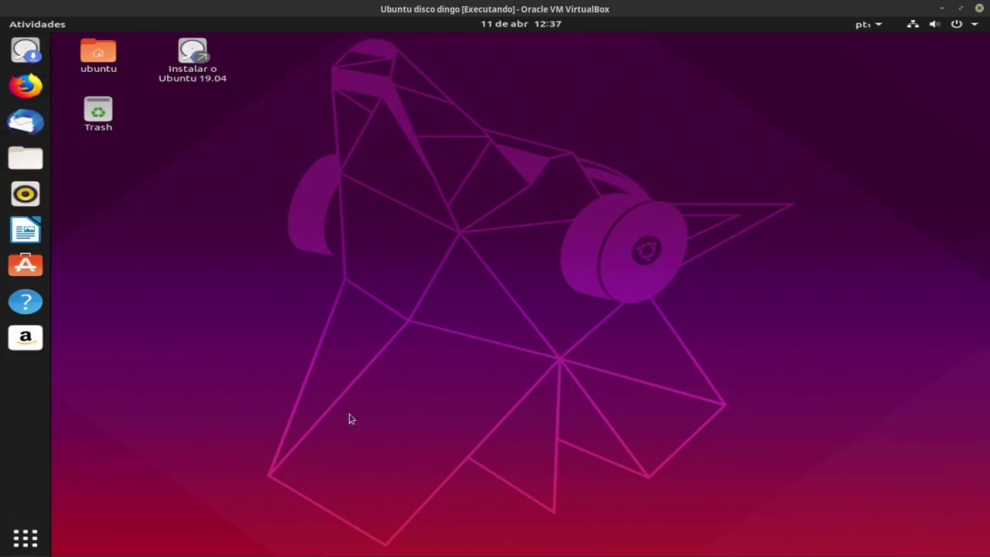
Switch the overview to all applications, look through its pages and launch Ubuntu Software.
click(8, 543)
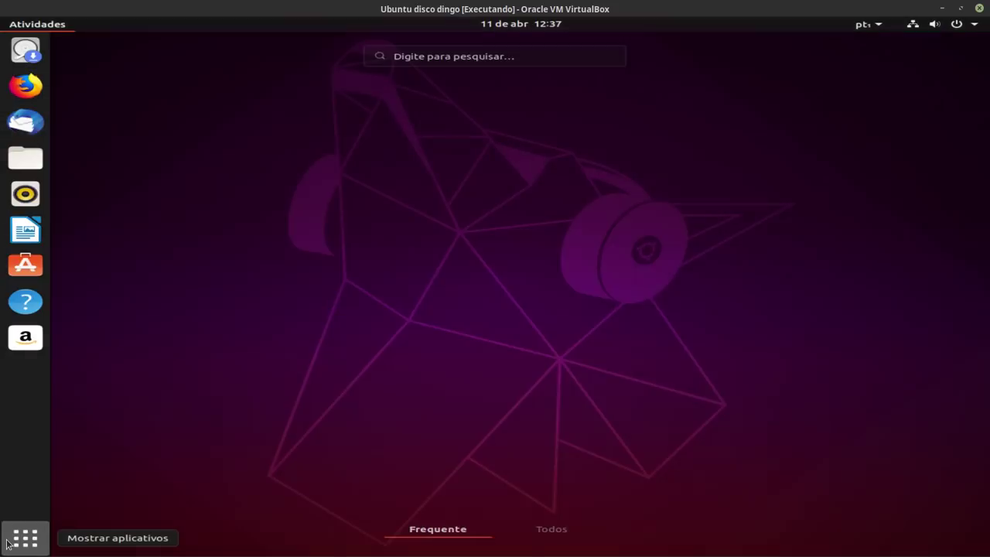
click(552, 530)
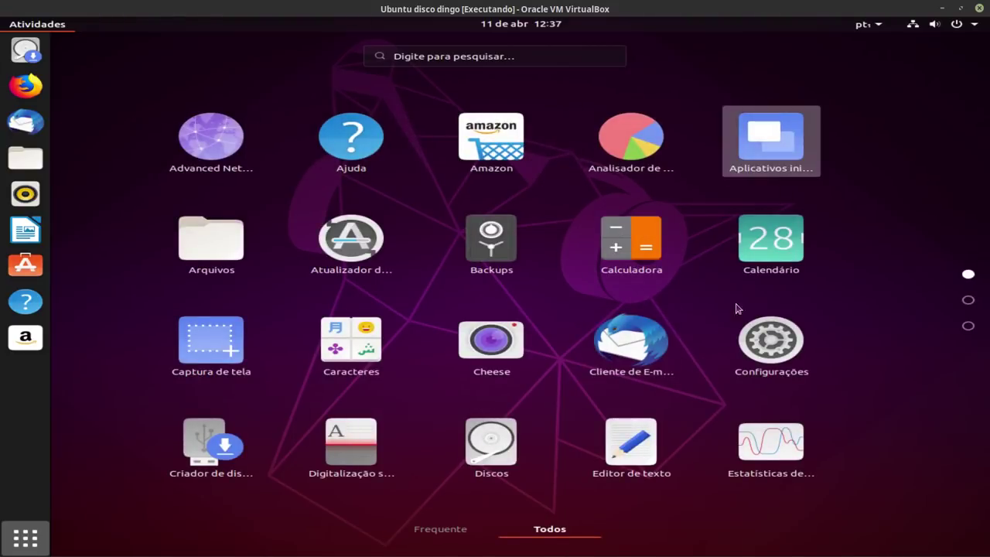
scroll(534, 297, down, 2)
scroll(358, 289, up, 1)
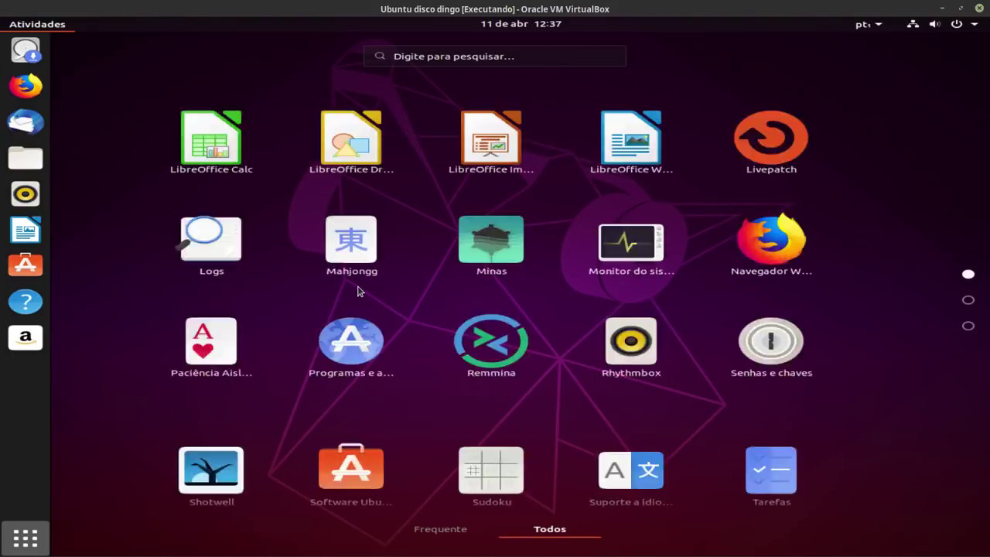
scroll(358, 293, down, 2)
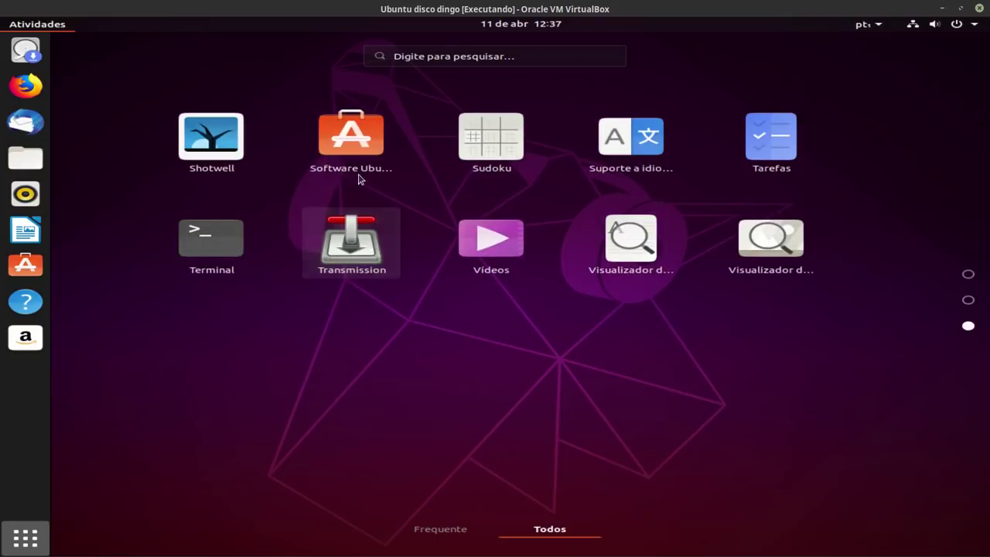
click(359, 150)
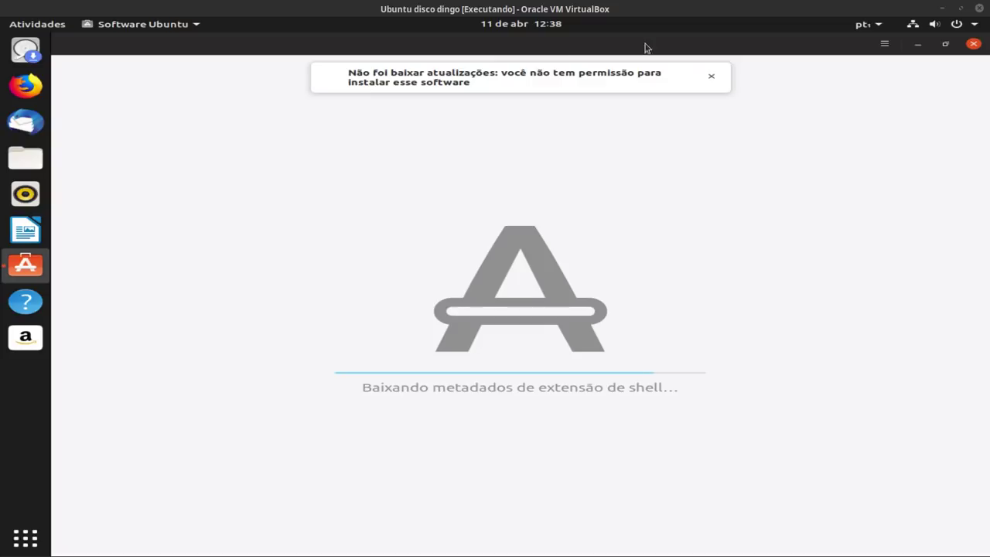
Restore the Ubuntu Software window to a smaller size, maximize it again and minimize it.
drag(638, 41, 678, 139)
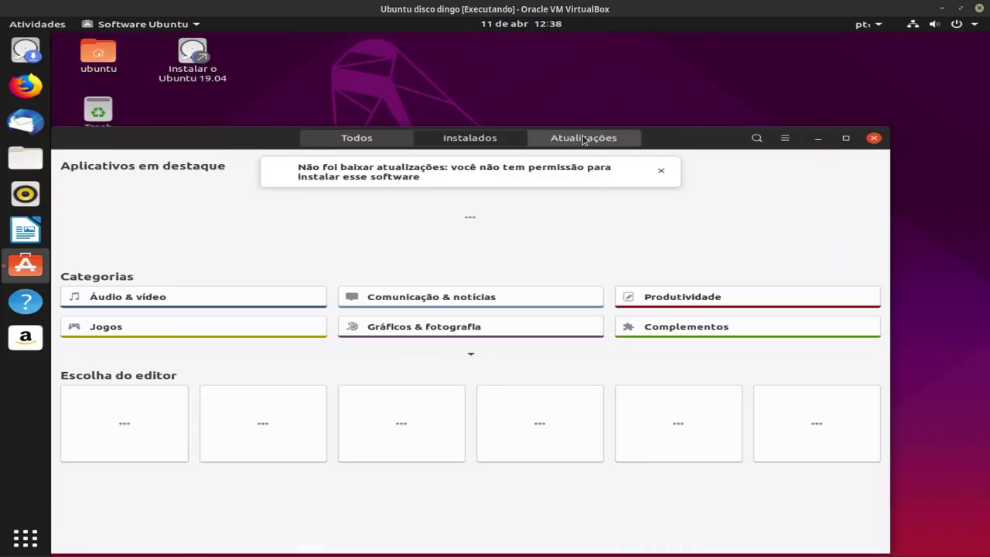
double_click(676, 140)
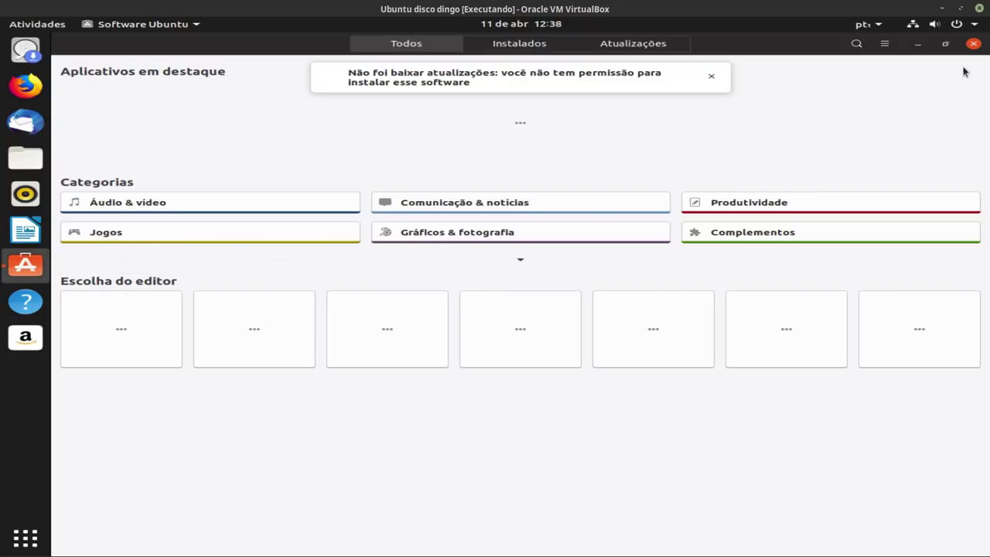
click(918, 43)
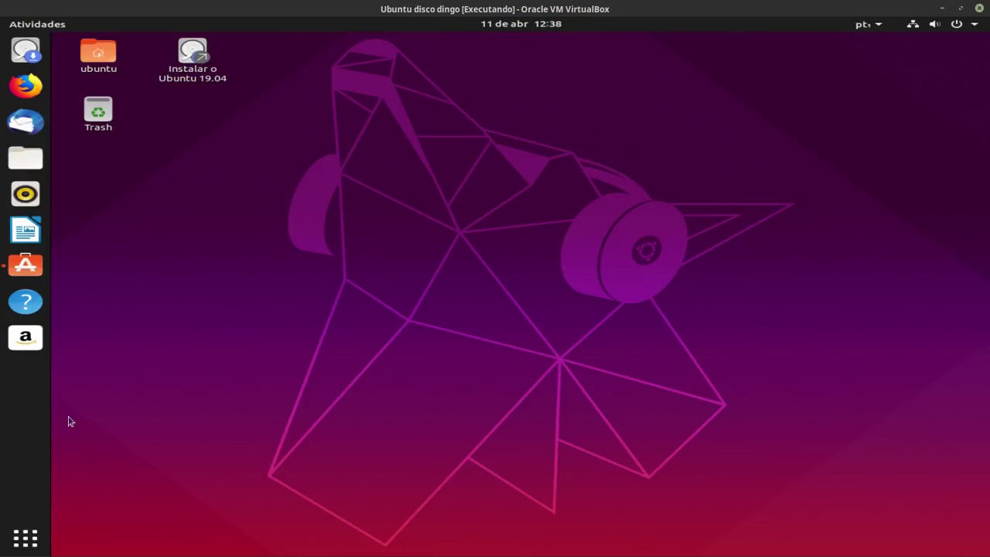
Browse the grouped applications in the overview, search for "terminal" and launch the Terminal.
click(25, 539)
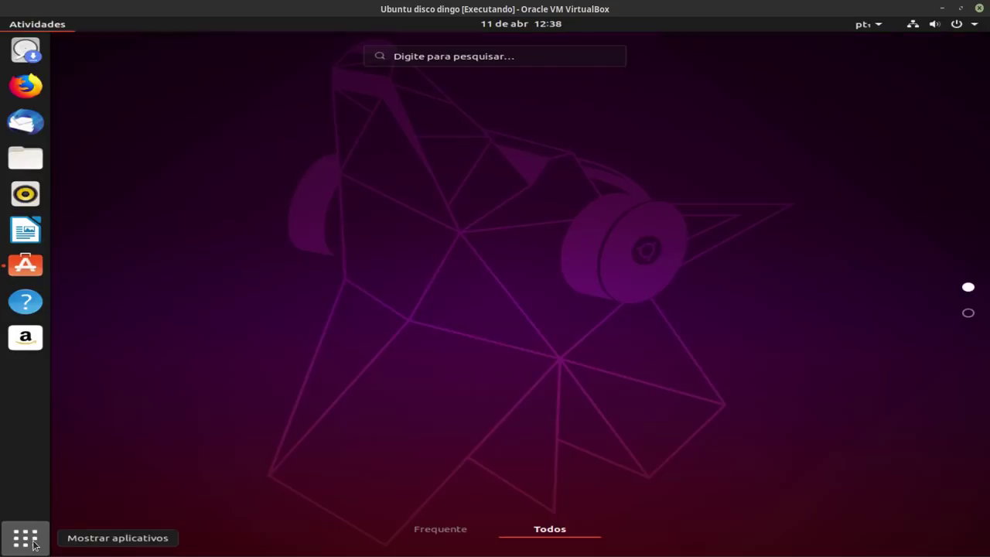
scroll(272, 432, down, 1)
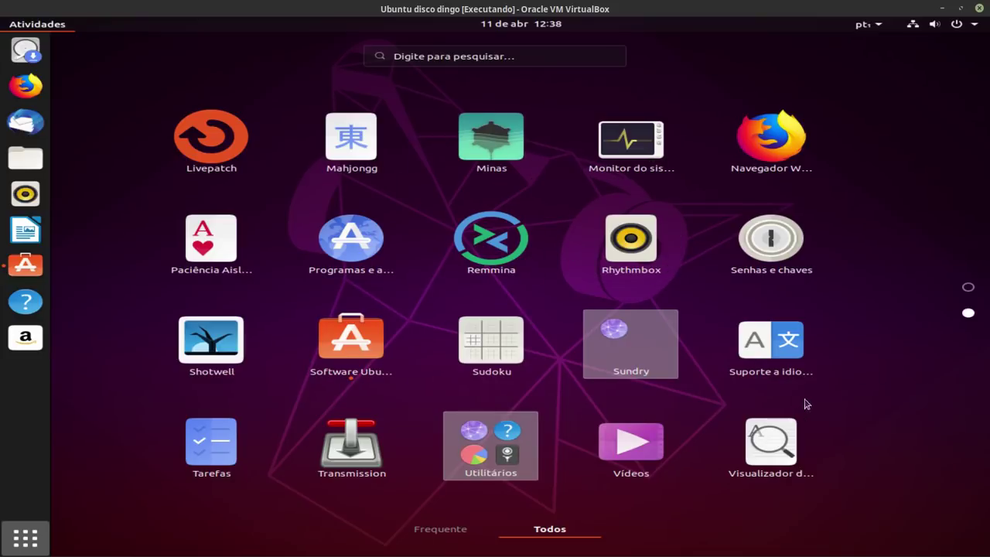
scroll(515, 397, up, 1)
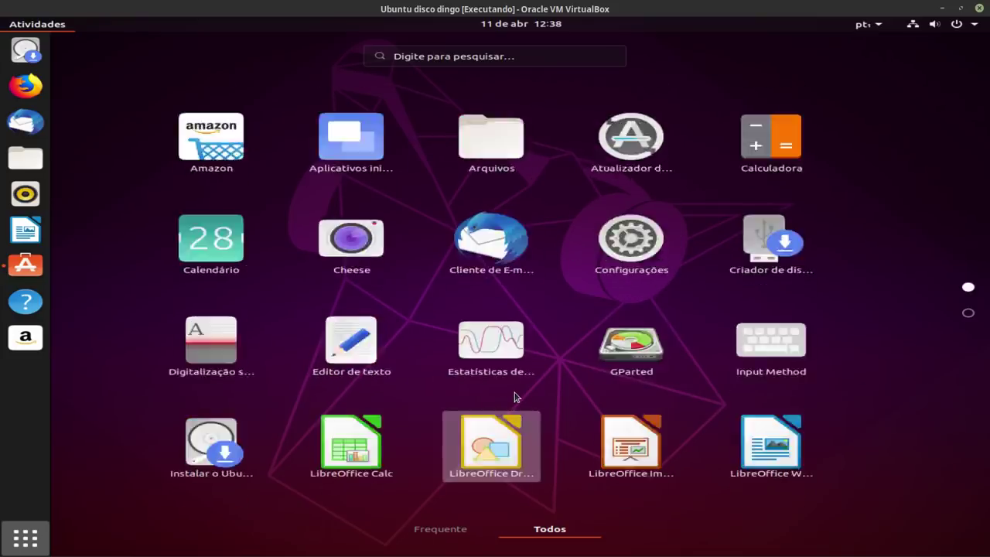
text(t)
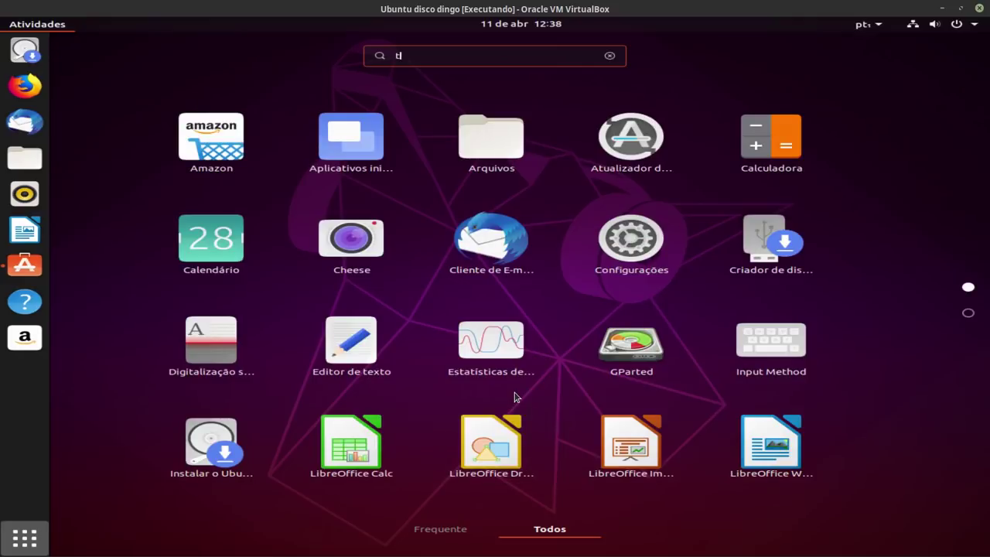
text(erminal)
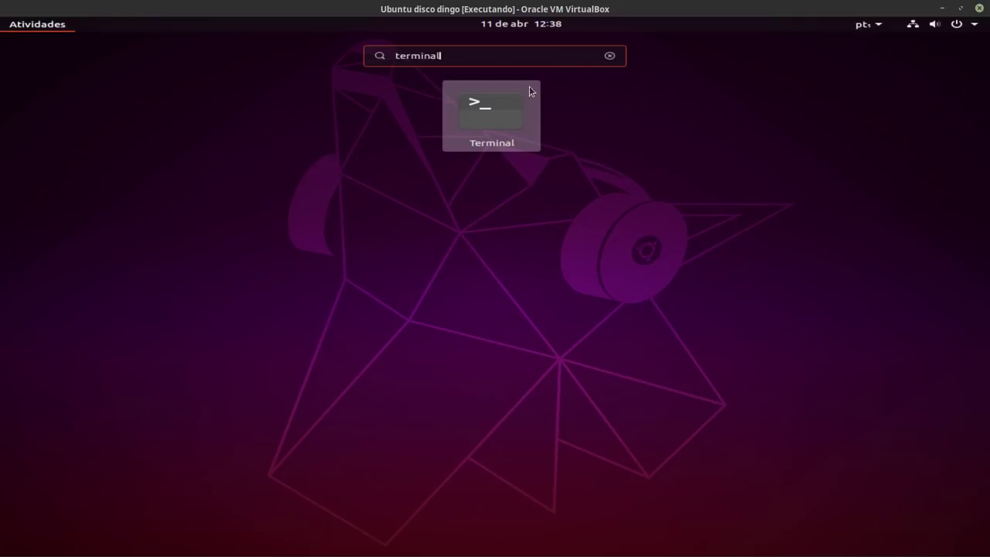
click(524, 114)
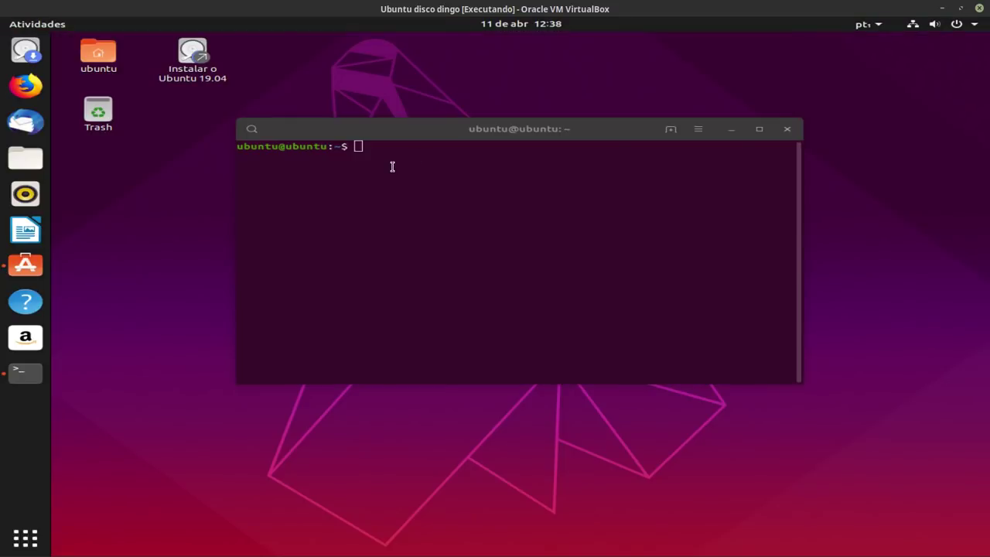
Maximize the Terminal window, look through all applications including the Utilitários folder, and return to the Terminal.
double_click(507, 129)
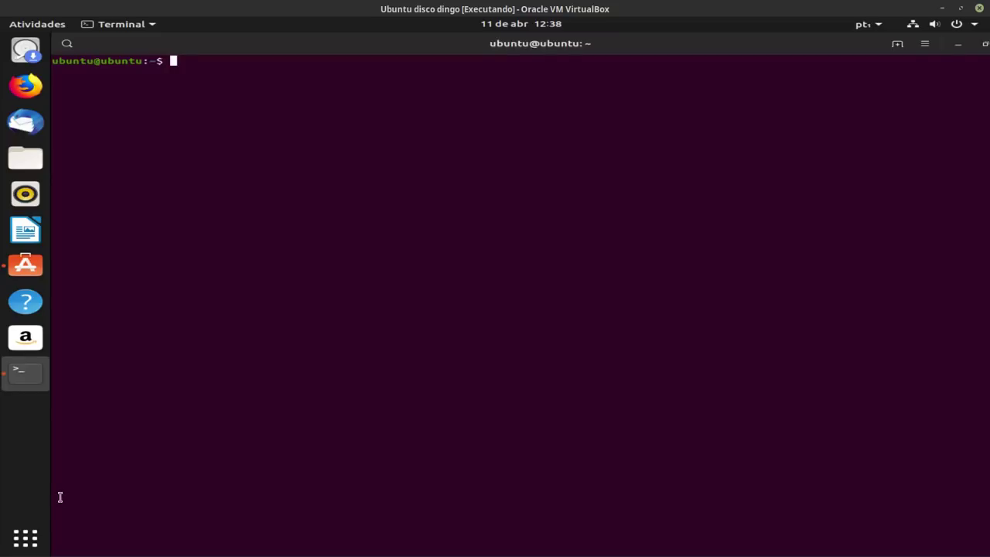
click(18, 539)
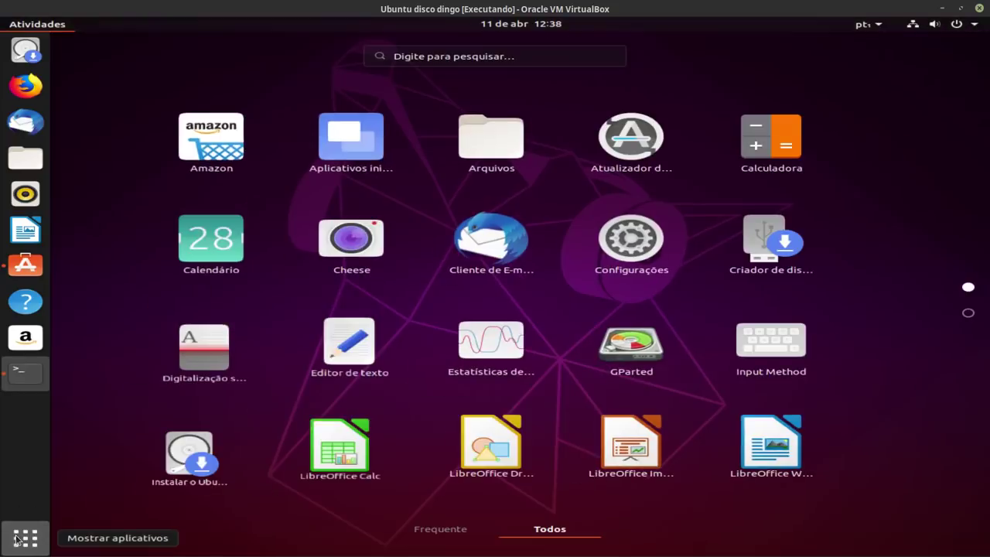
scroll(632, 364, down, 1)
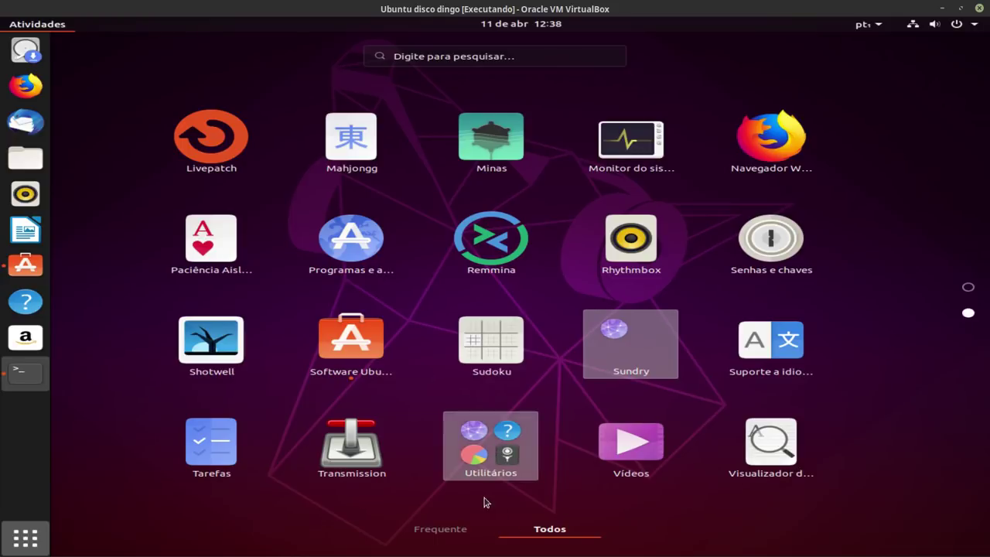
click(481, 462)
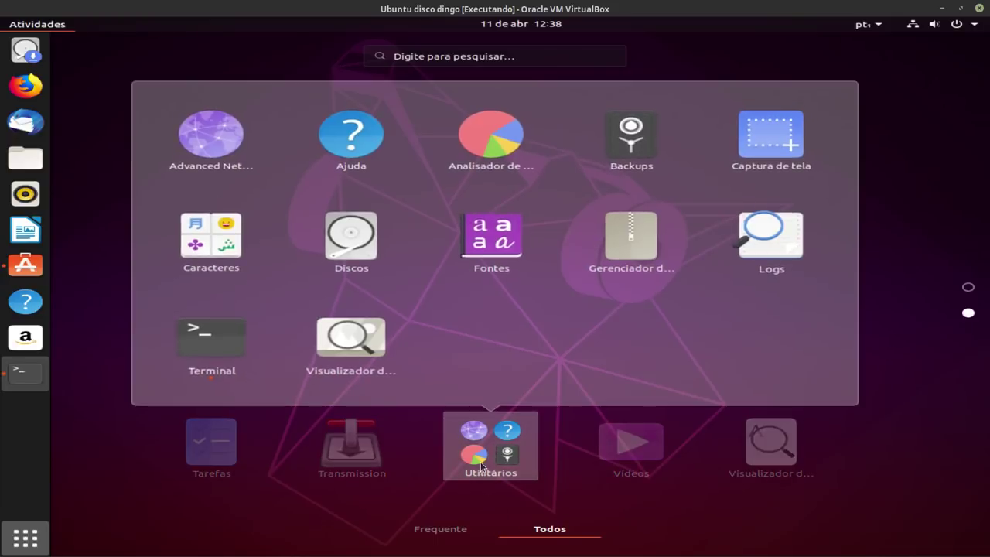
click(480, 462)
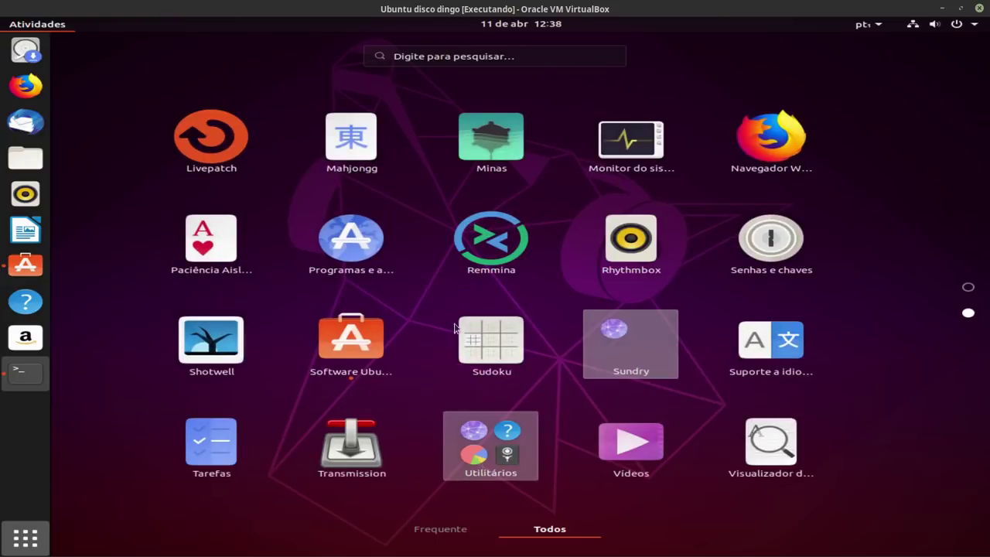
scroll(519, 294, up, 1)
scroll(500, 293, down, 1)
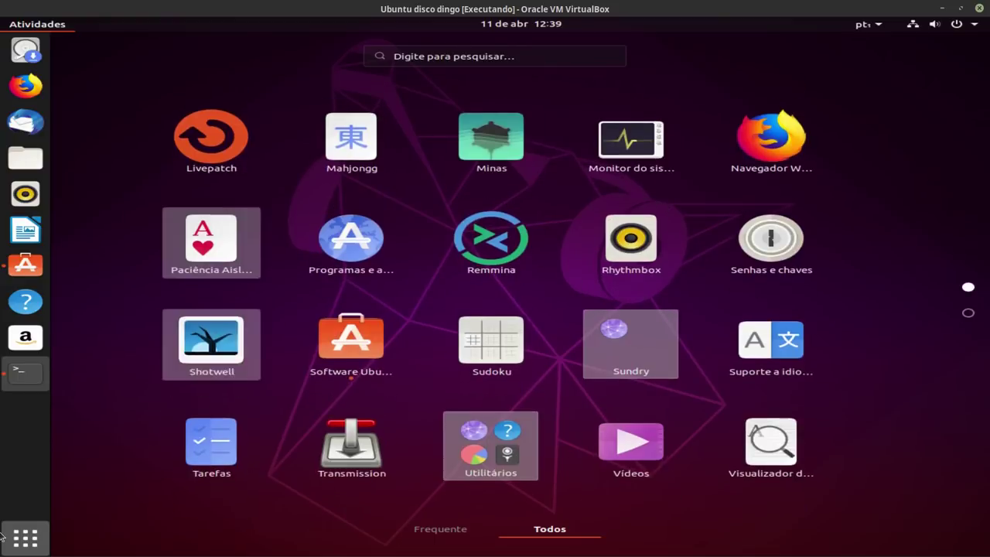
key(super)
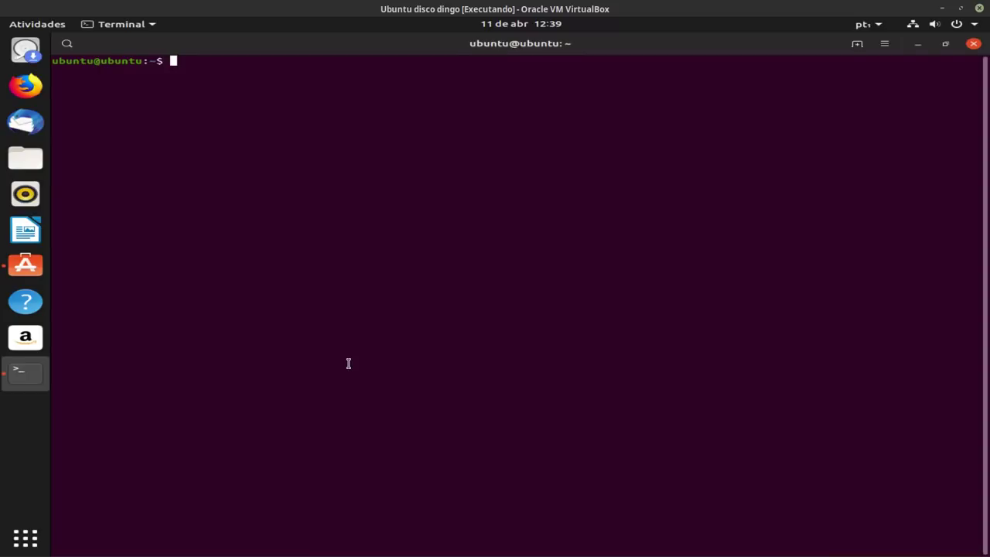
Abort the mistyped "free '" command and run "free h" to check memory usage.
text(free ')
key(Return)
key(ctrl+c)
text(free)
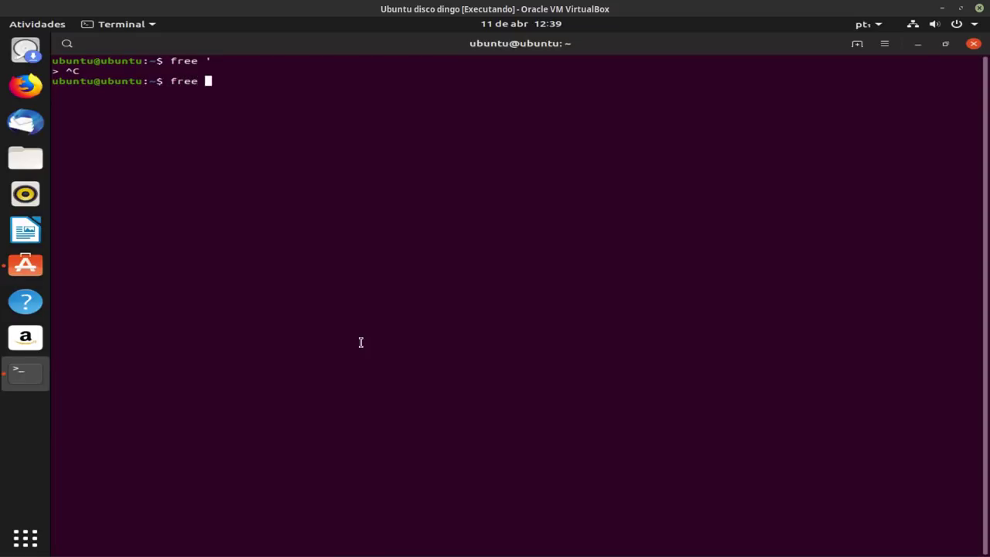
key(BackSpace)
text(h)
key(Return)
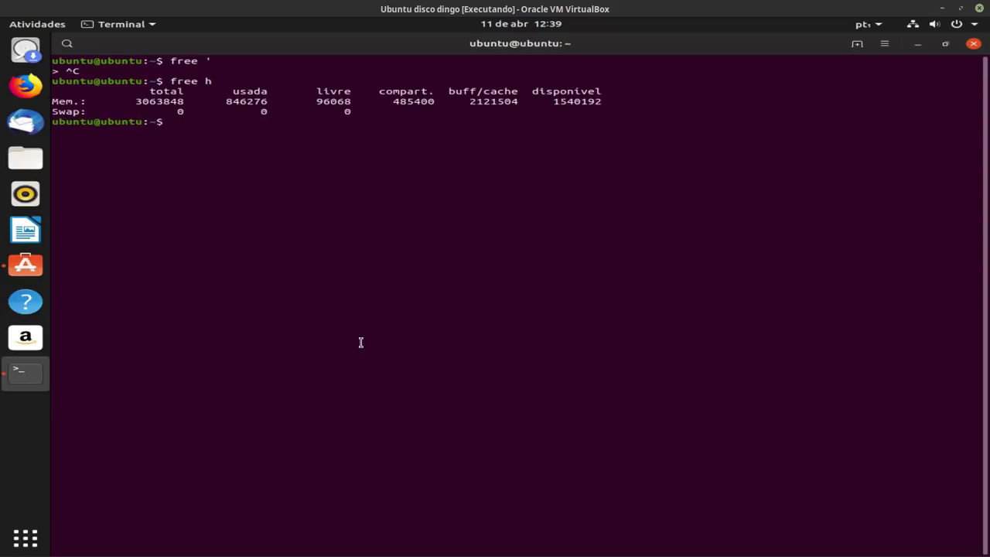
text(free °)
key(BackSpace)
key(BackSpace)
key(BackSpace)
key(BackSpace)
key(BackSpace)
key(BackSpace)
Switch the keyboard layout to Português (Brasil) and return focus to the Terminal.
click(863, 26)
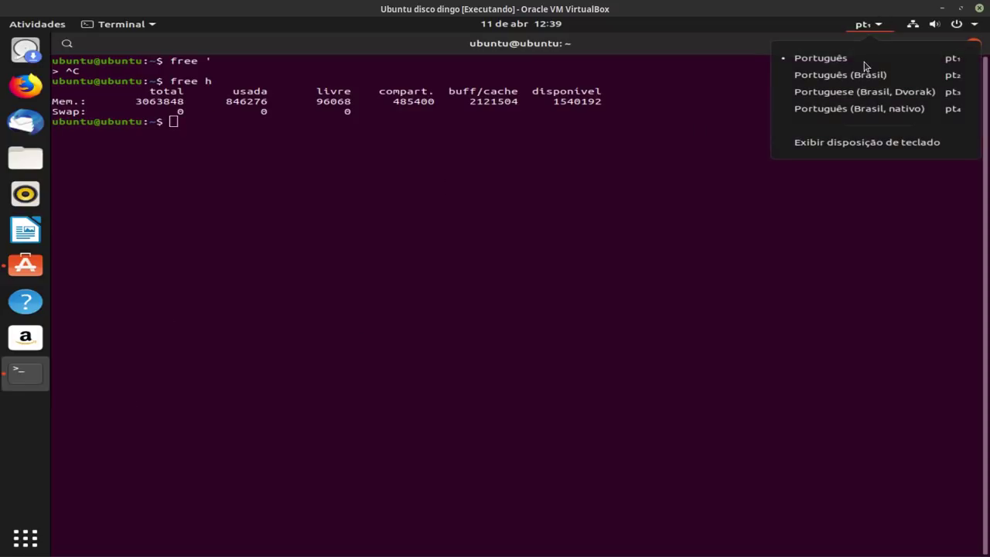
click(839, 75)
click(615, 155)
Run "free -h" and highlight the used memory value in its output.
text(free -h)
key(Return)
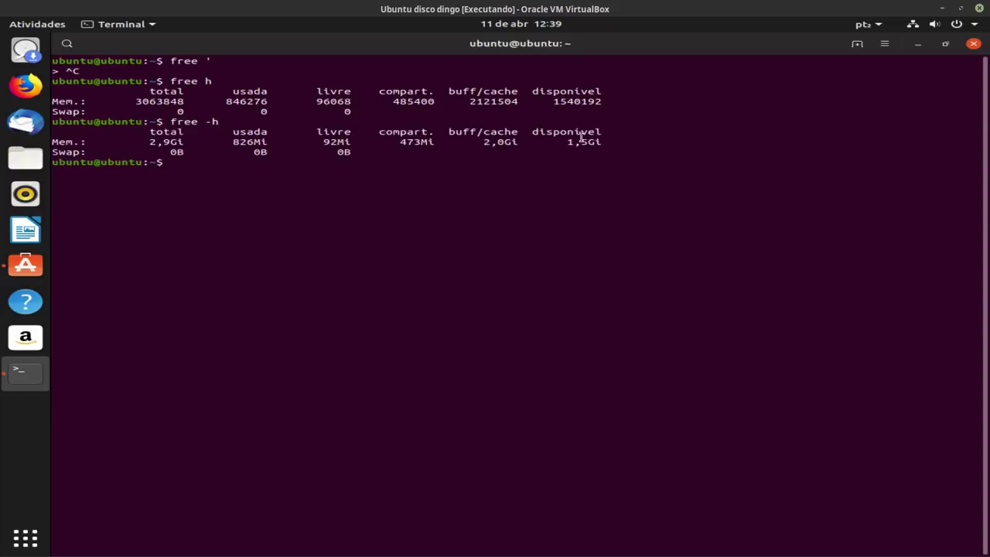
drag(232, 142, 273, 141)
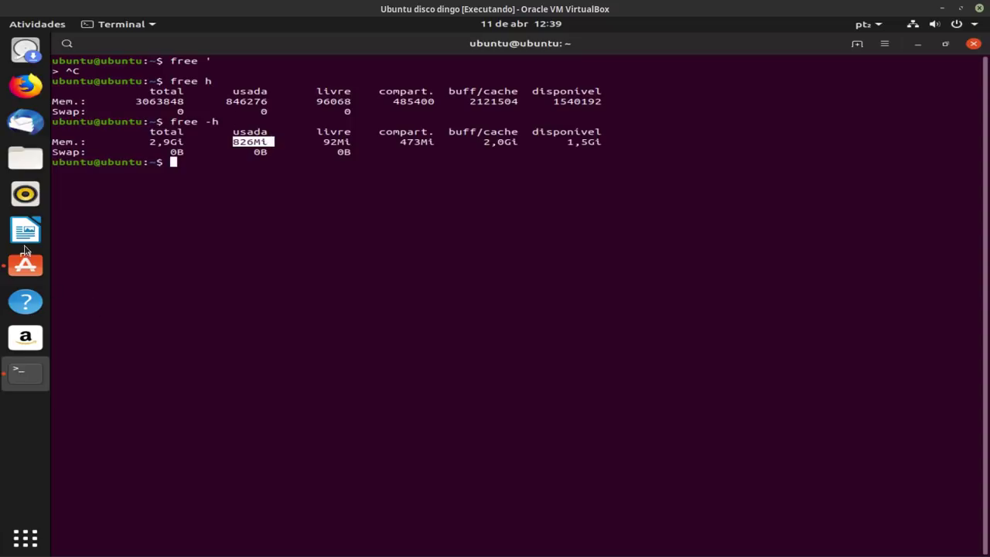
Bring up Ubuntu Software, search it for "chromium" and close the store.
click(34, 279)
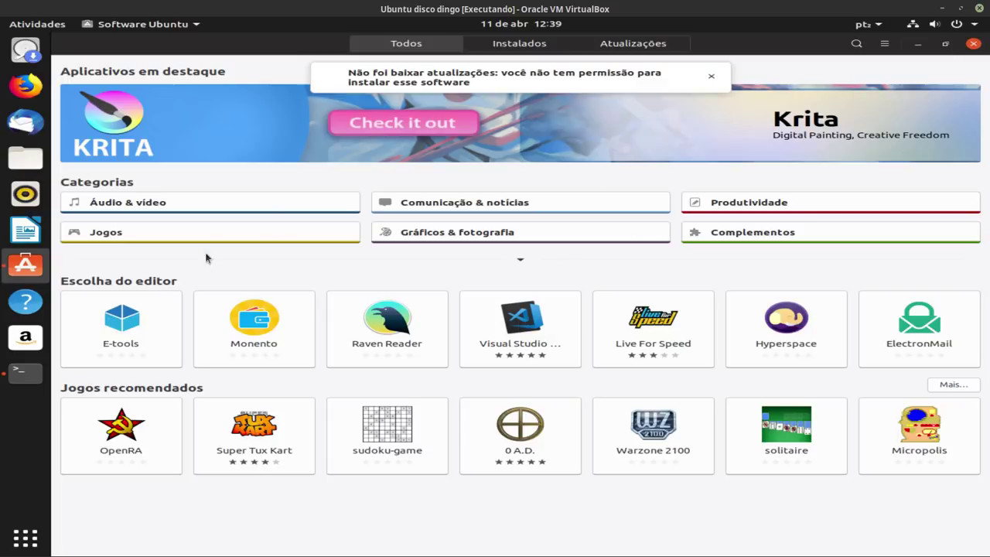
click(854, 43)
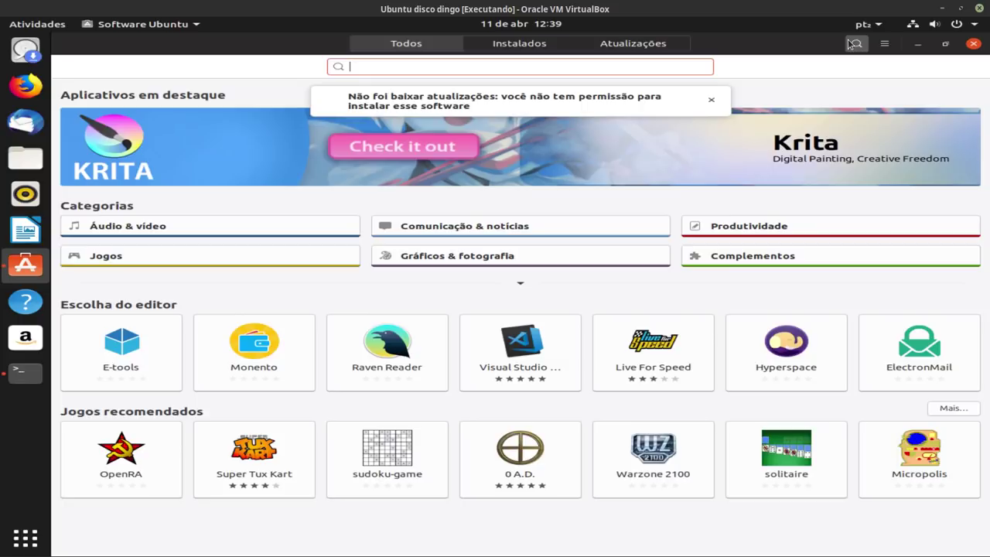
text(chromium)
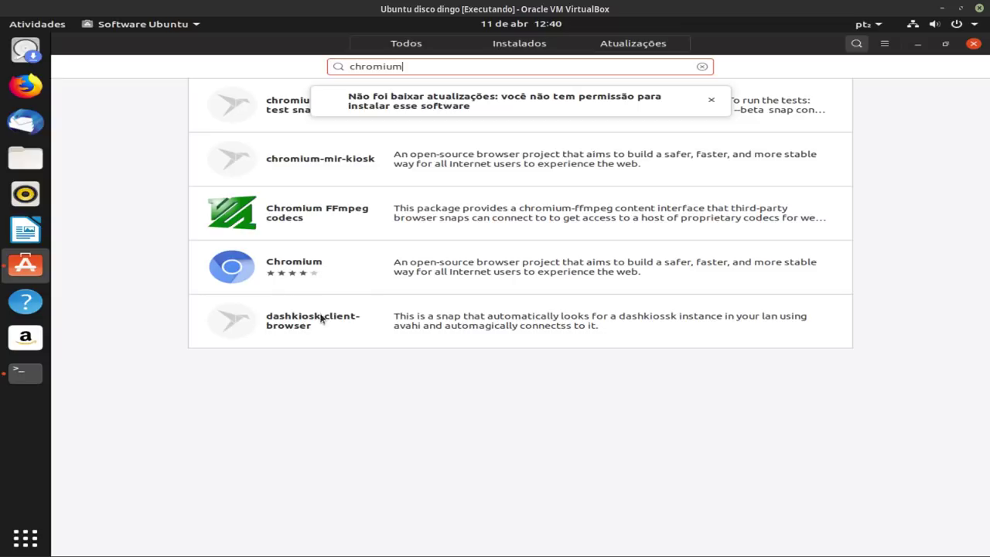
click(972, 44)
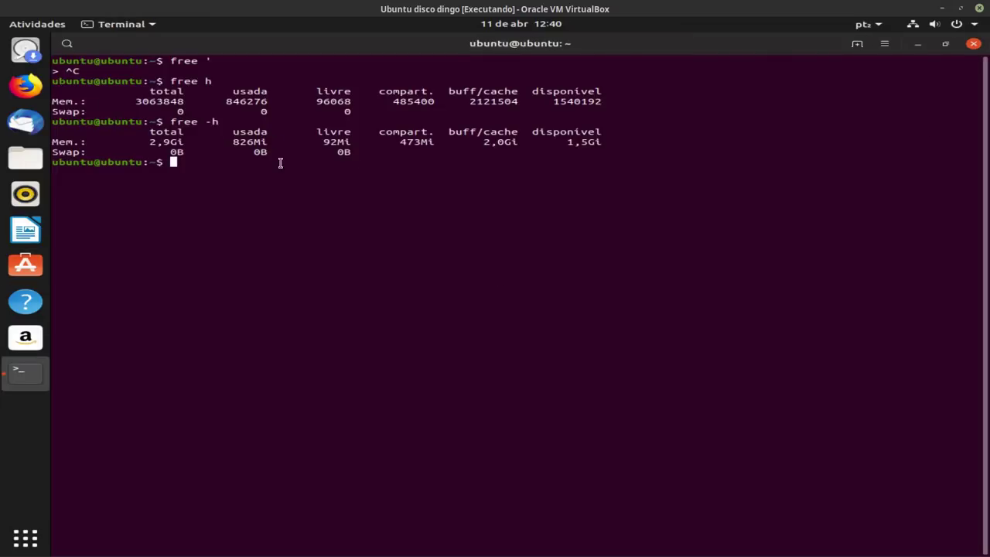
Run "free -h" again with the store closed and highlight the total memory value.
text(free -h)
key(Return)
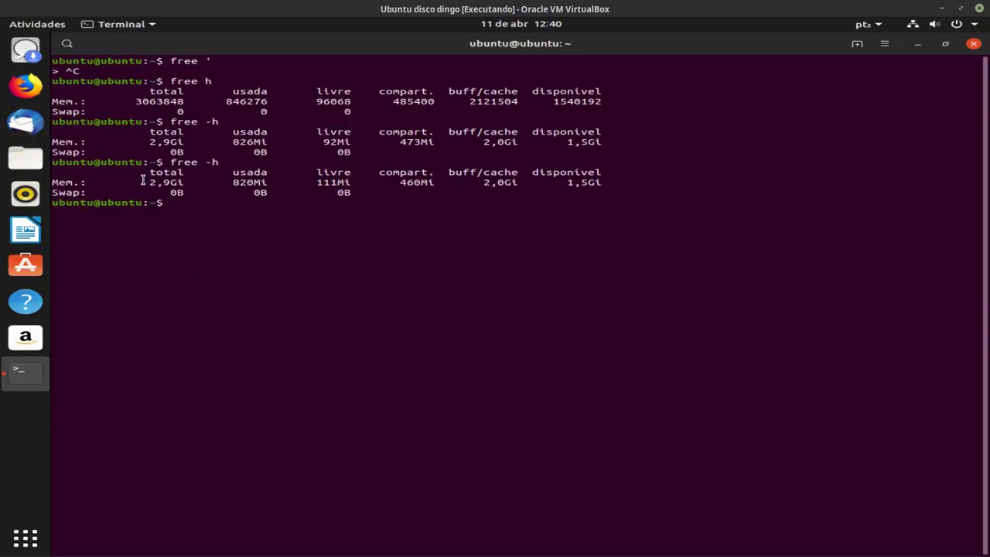
drag(143, 180, 189, 181)
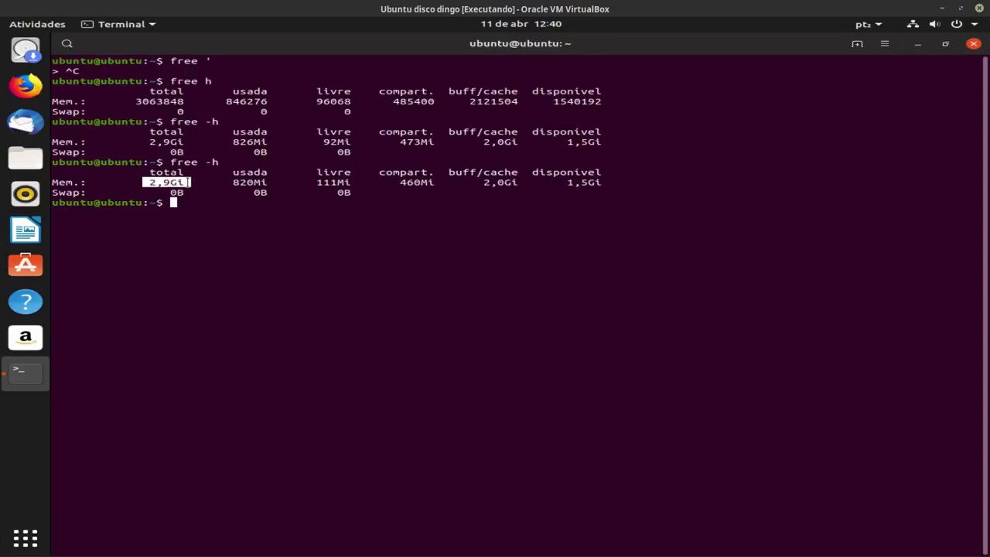
click(203, 243)
Check the GNOME Shell version with "gnome-shell --version" and highlight the version number.
text(gnome)
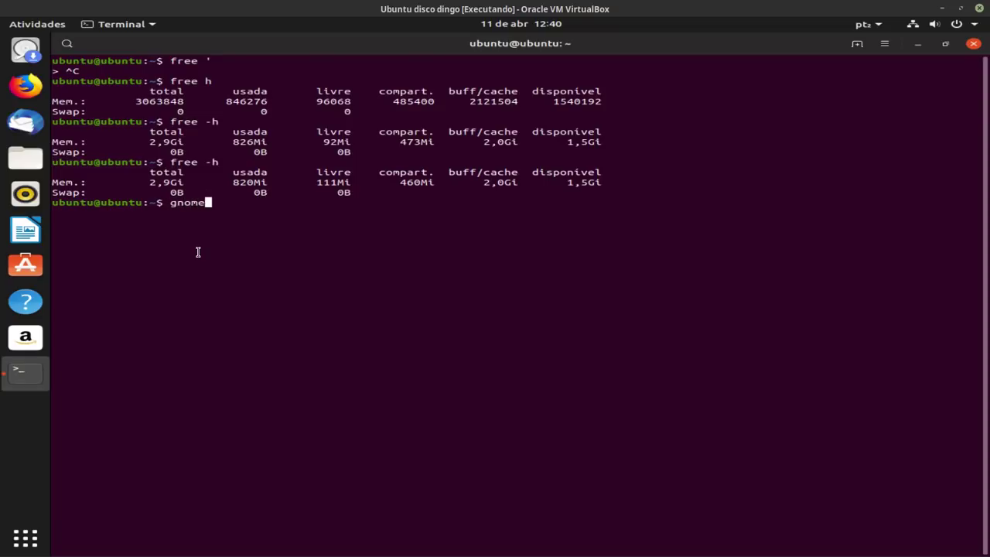
text(-shell --version)
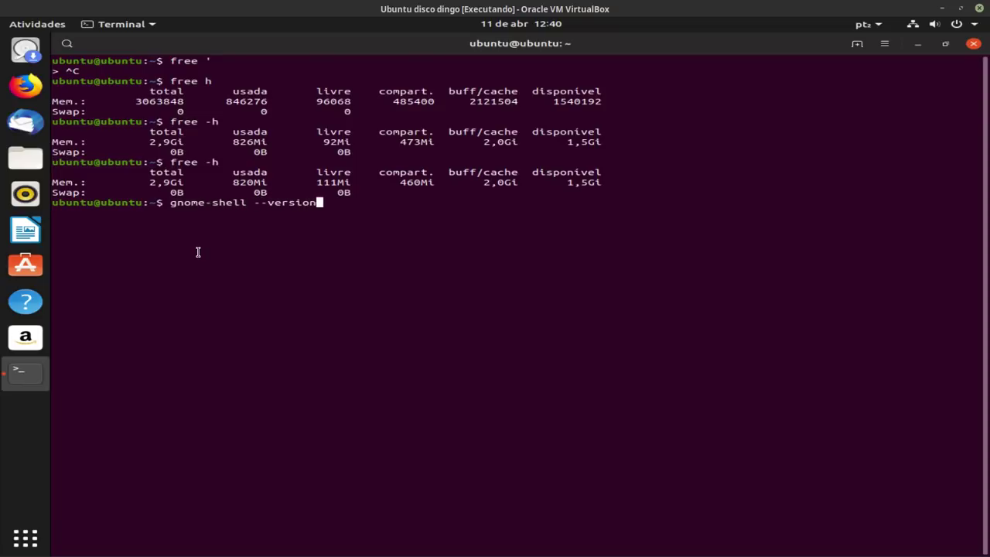
key(Return)
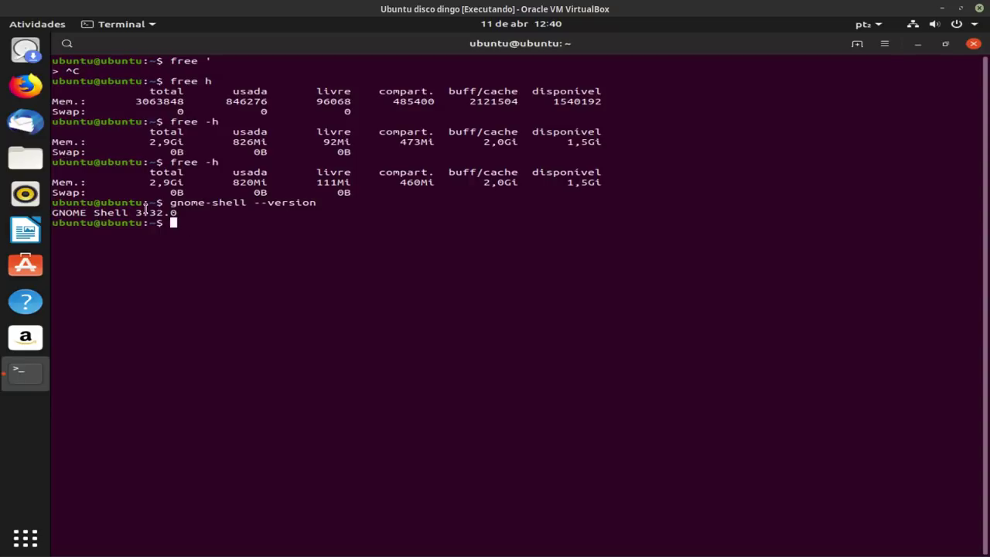
drag(135, 209, 177, 208)
click(229, 259)
Check the kernel release with "uname -r" and highlight the output.
text(uname -r)
key(Return)
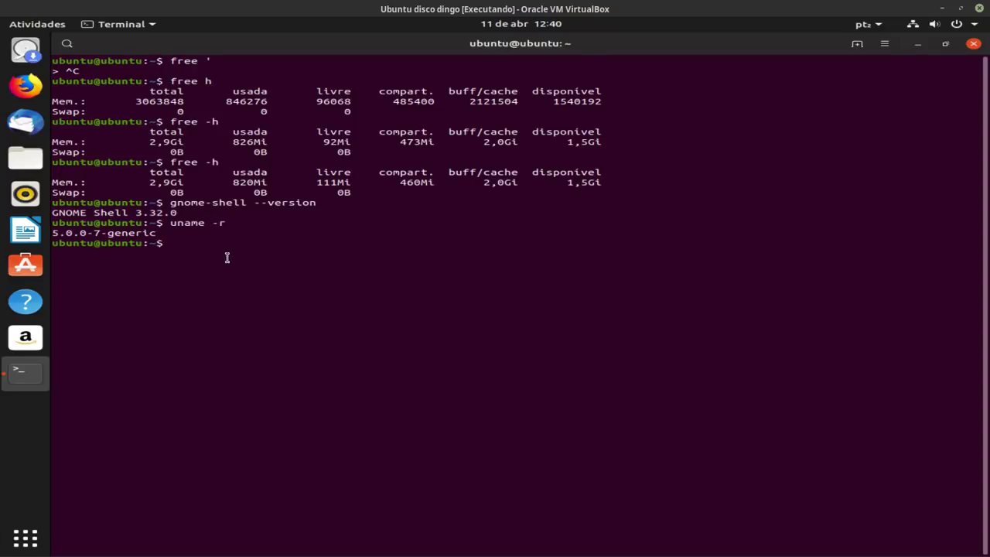
double_click(81, 232)
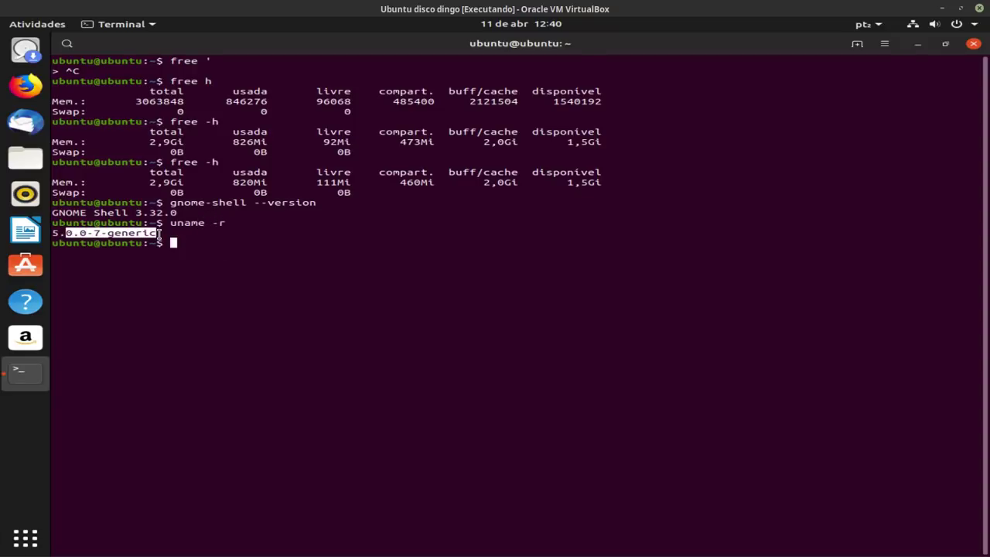
click(284, 314)
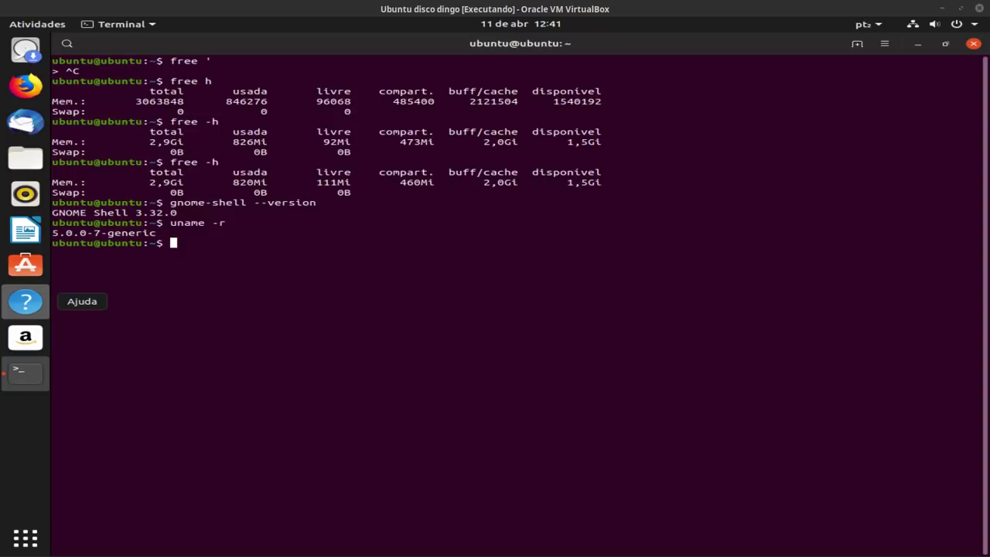
Reopen Ubuntu Software, search for "spotify" and dismiss the update notification.
click(28, 268)
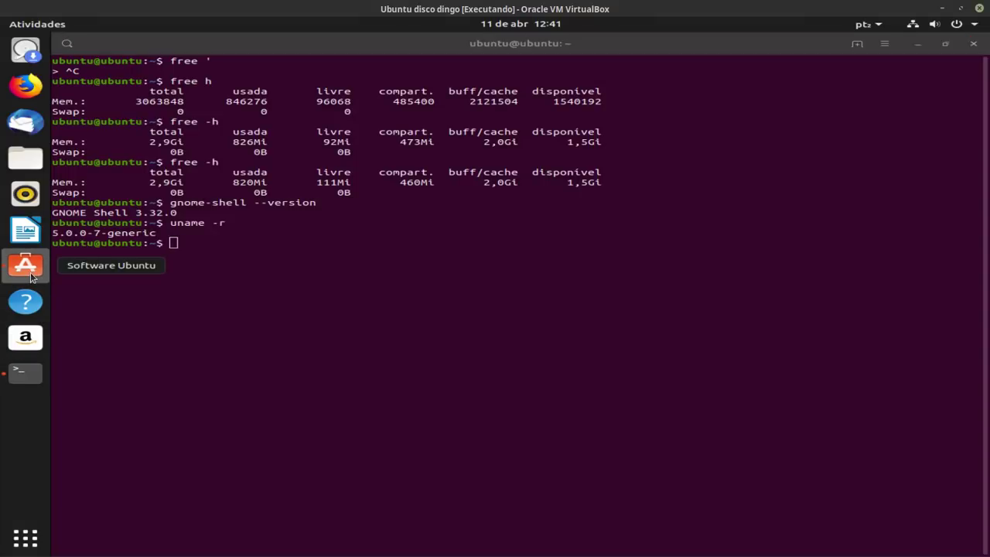
click(856, 43)
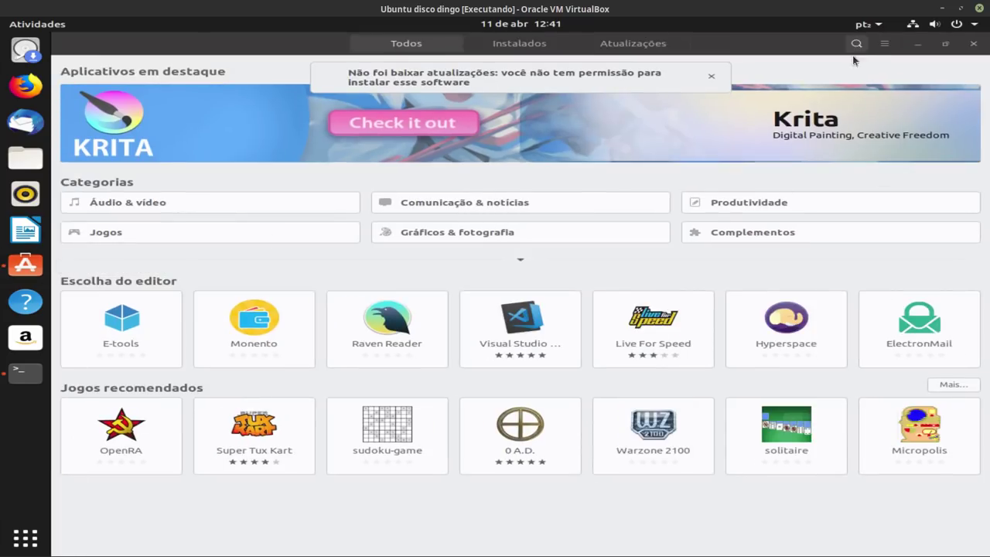
text(spotify)
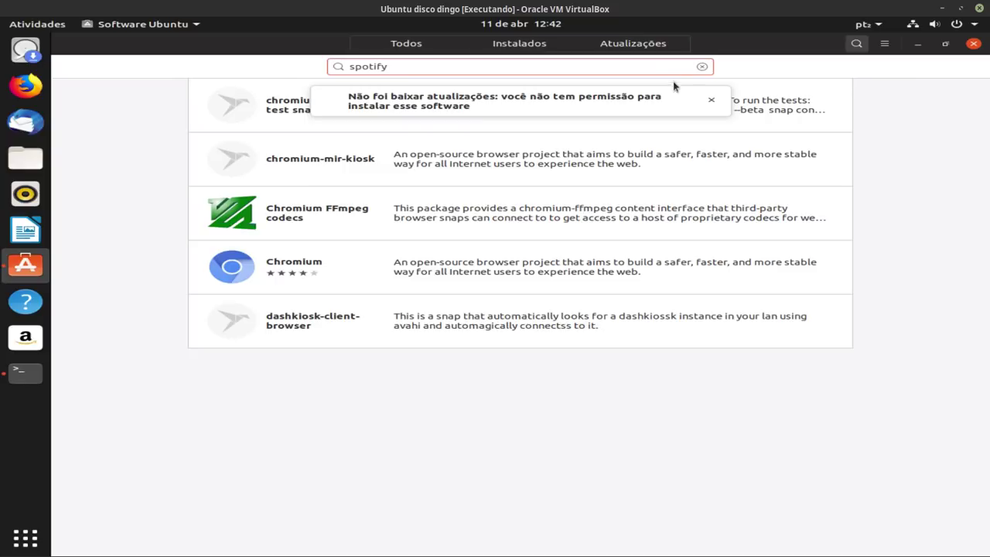
click(711, 99)
click(508, 67)
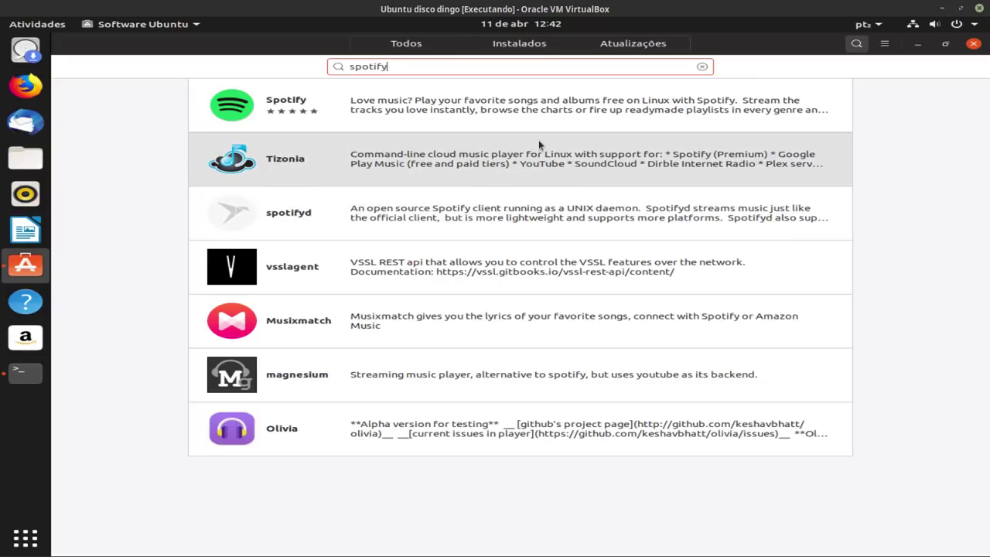
Review Spotify's description and details, highlight its source entry, return to the search results and close Ubuntu Software.
click(579, 103)
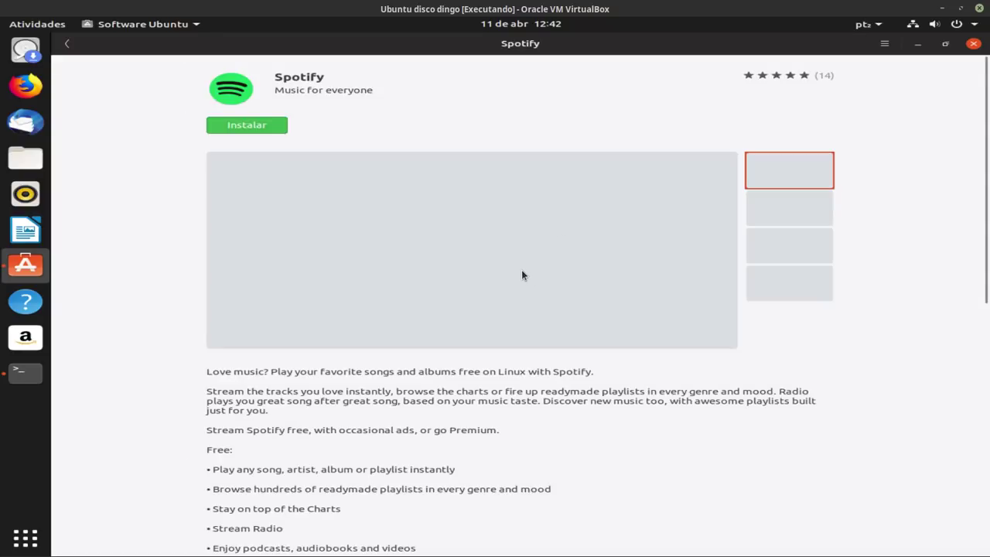
scroll(522, 275, down, 5)
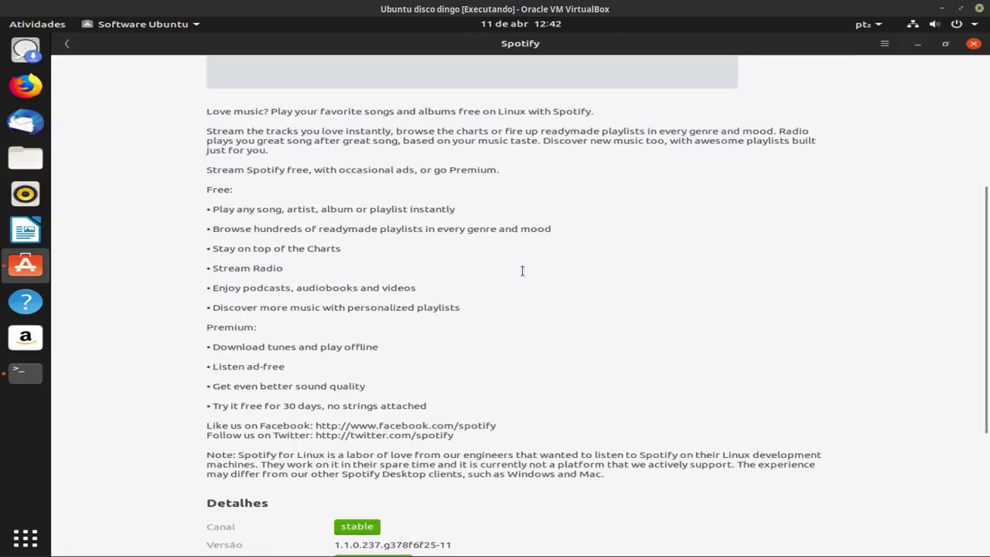
scroll(522, 270, down, 4)
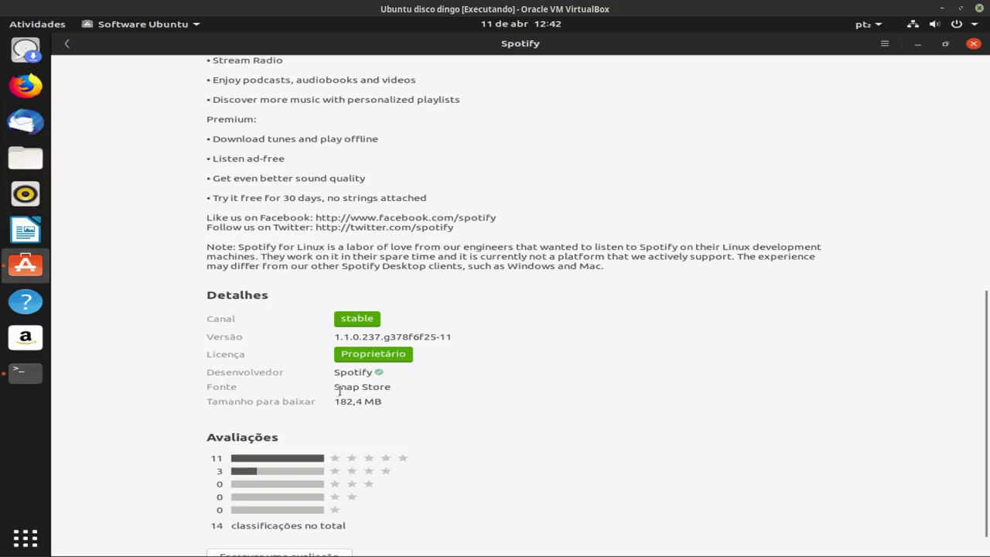
drag(345, 387, 399, 389)
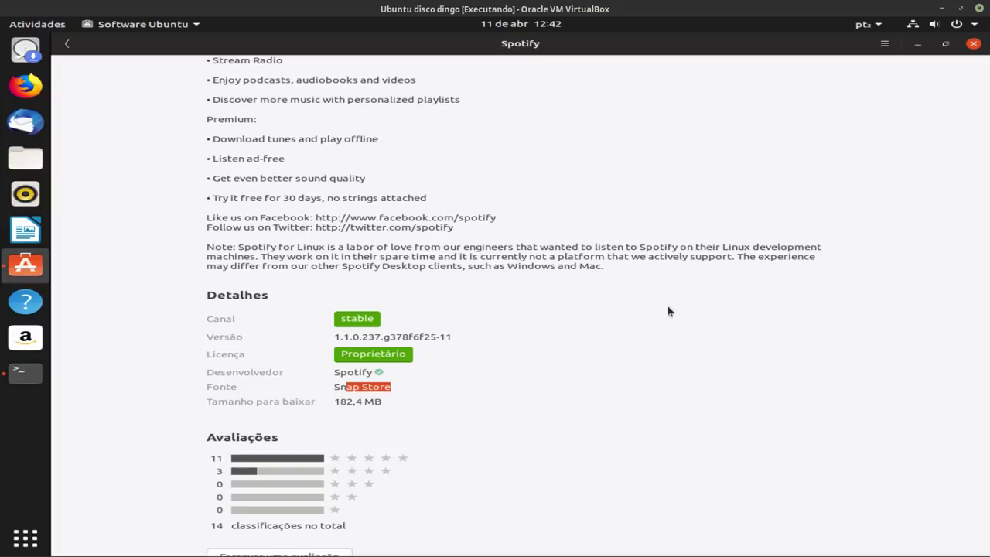
scroll(542, 422, up, 9)
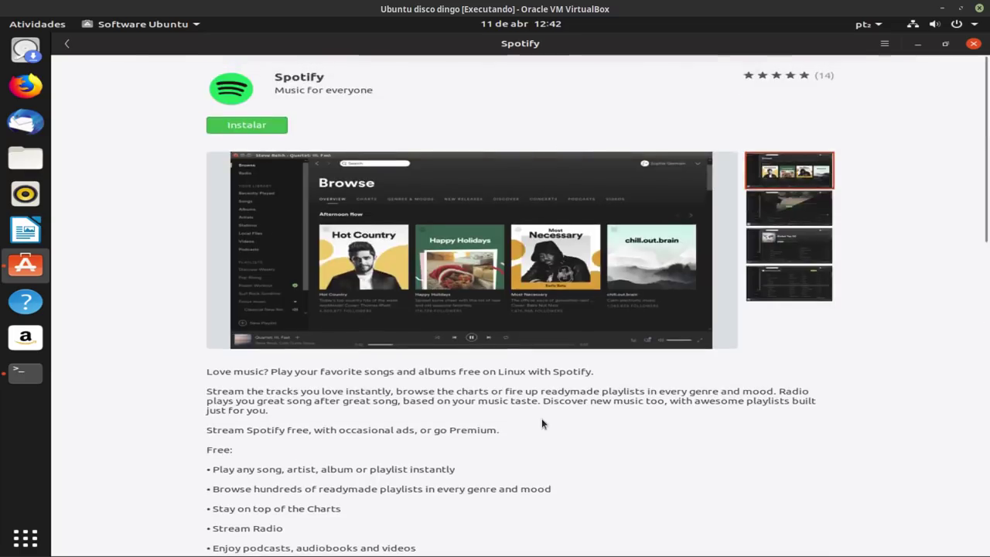
click(67, 44)
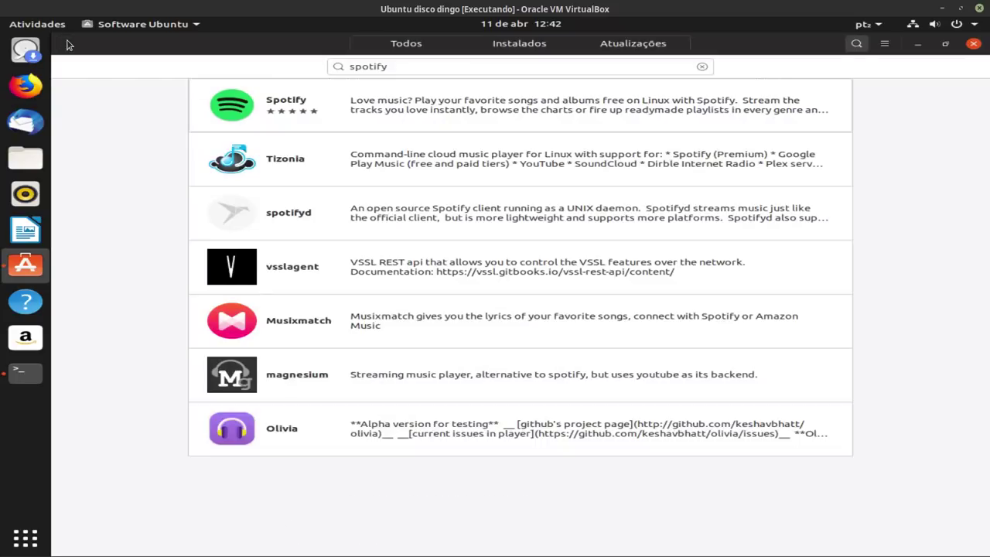
click(974, 44)
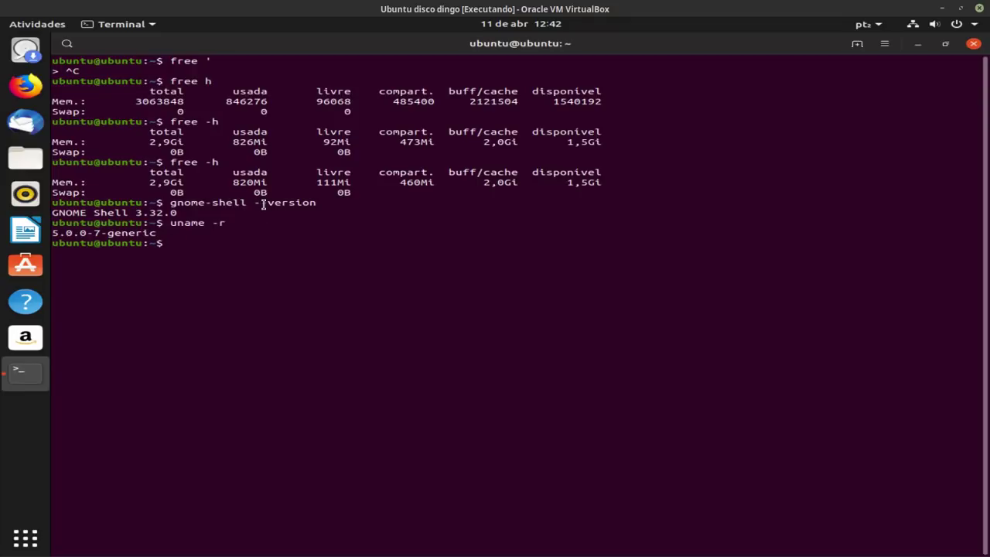
Close the terminal, set the desktop background to the starry night sky over mountains wallpaper, and close the settings.
click(974, 45)
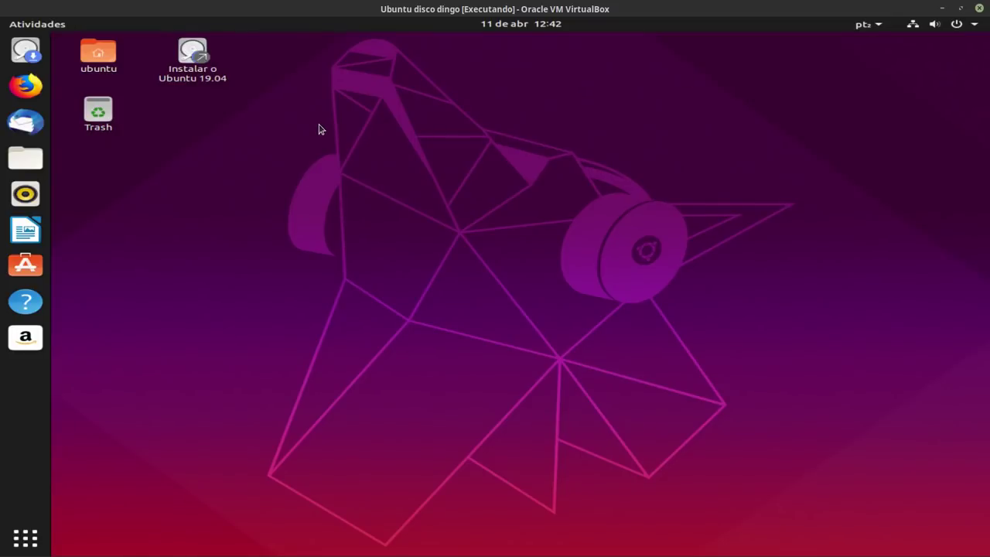
right_click(317, 129)
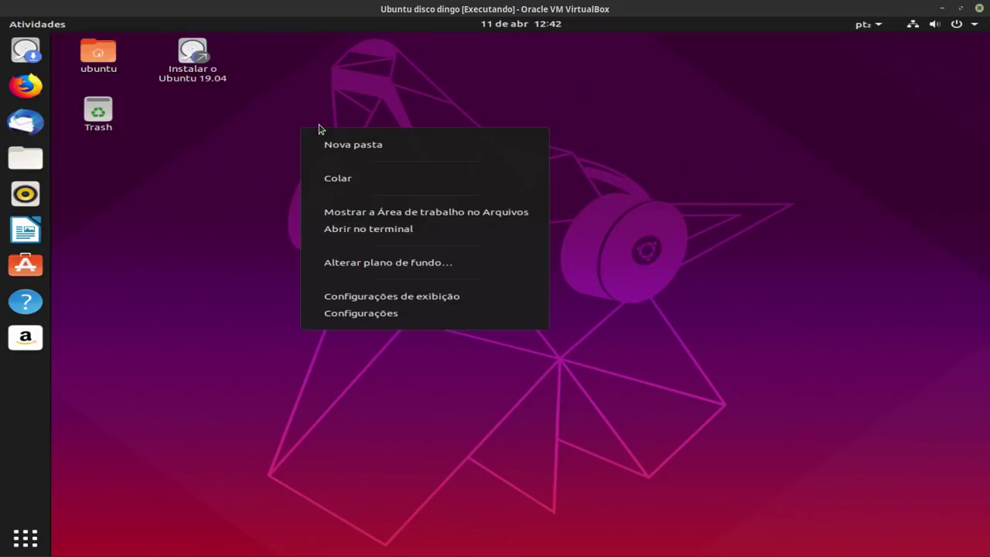
click(402, 263)
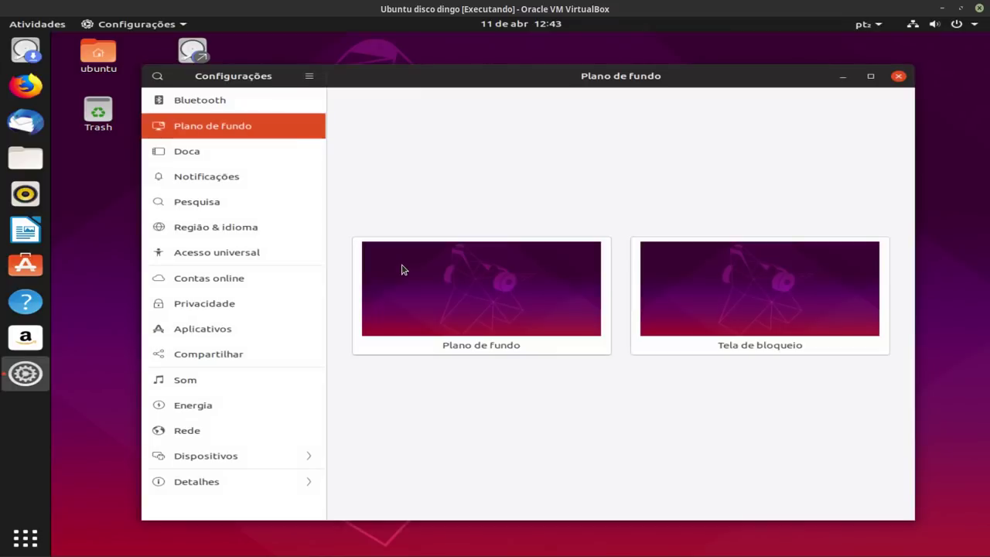
click(500, 323)
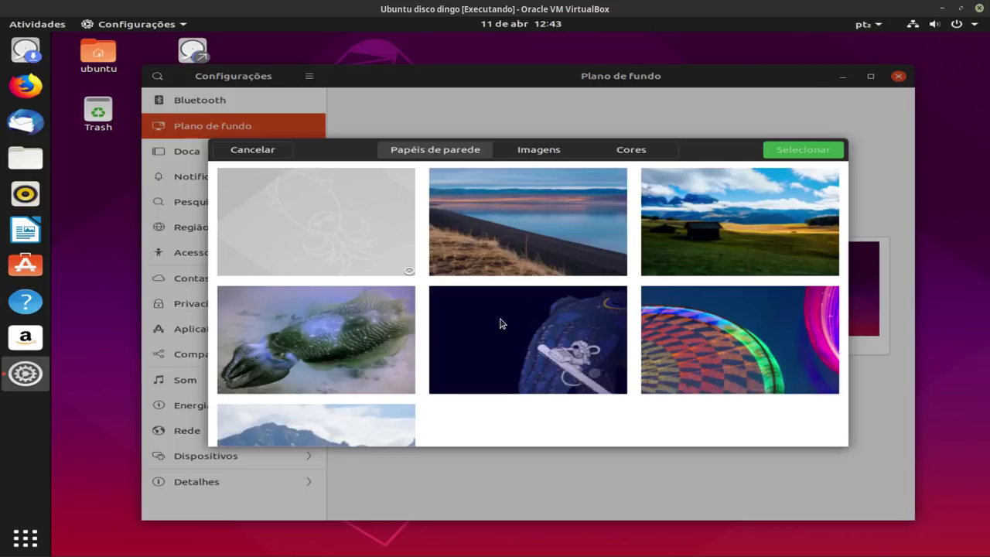
scroll(498, 318, down, 2)
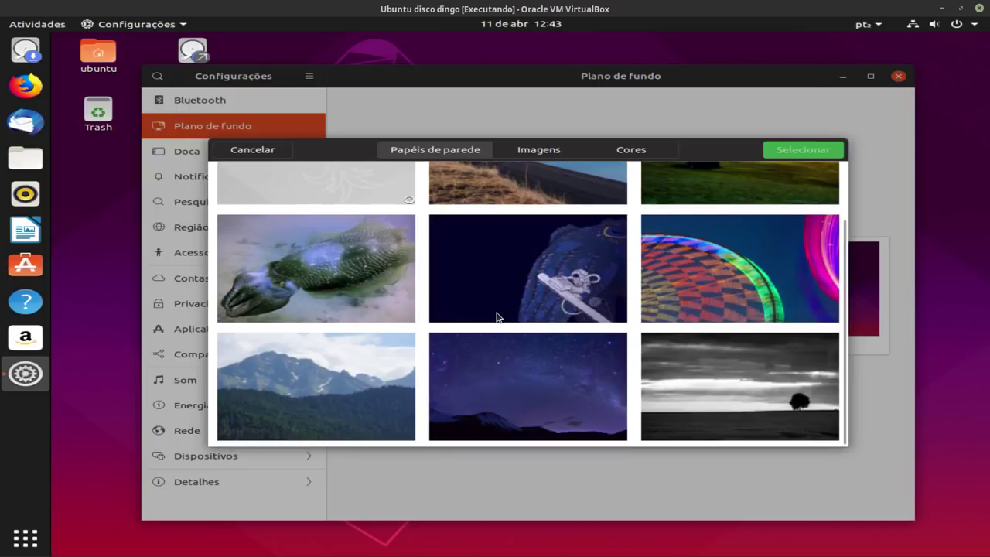
scroll(497, 313, down, 3)
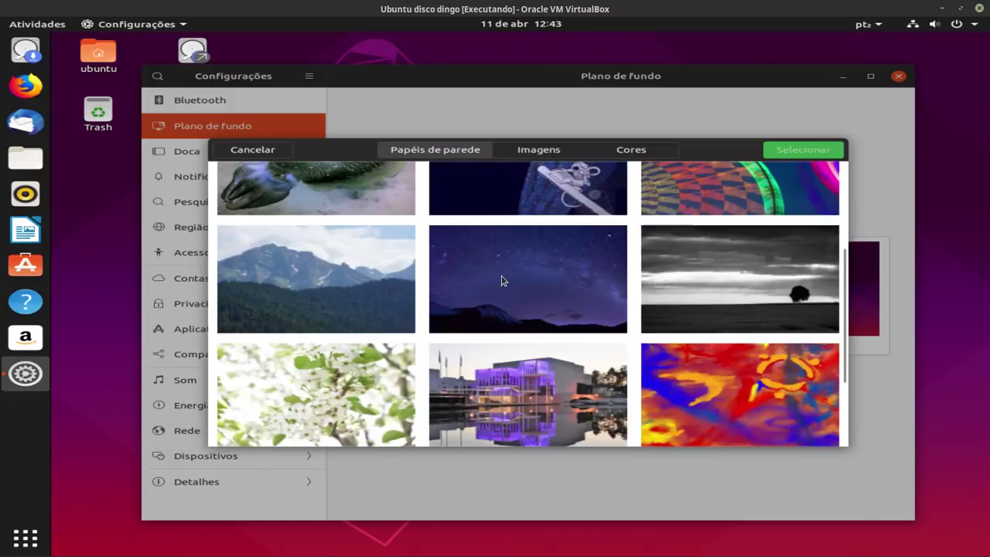
click(501, 280)
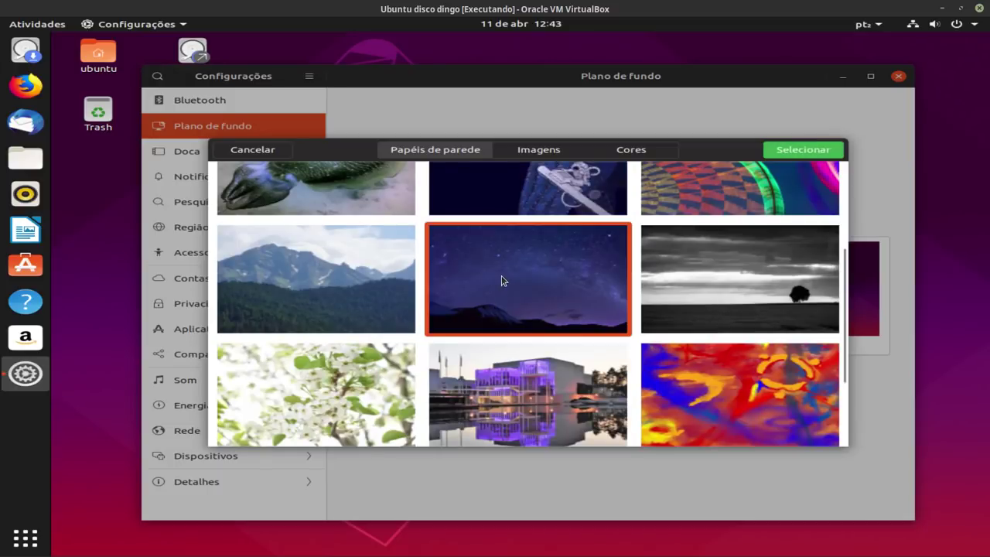
click(804, 151)
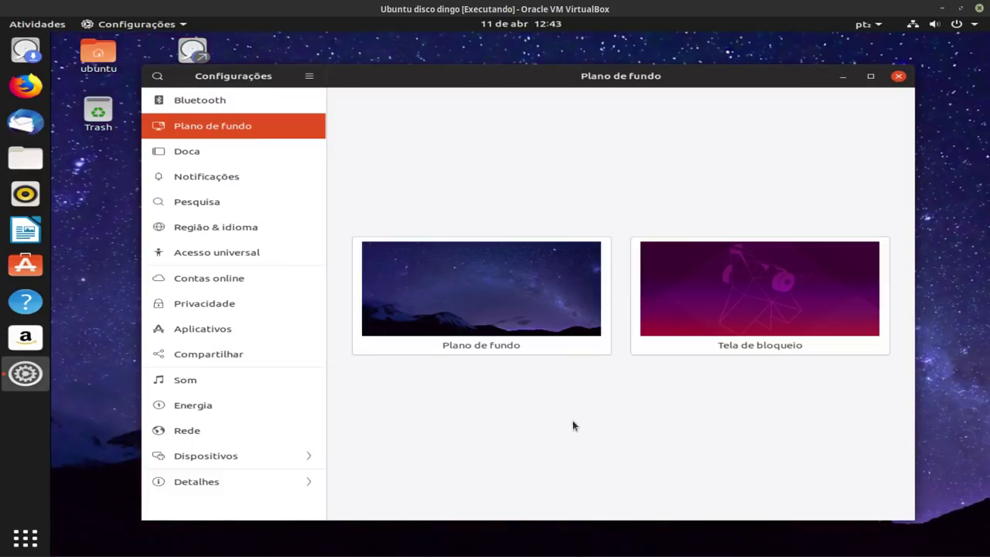
click(899, 76)
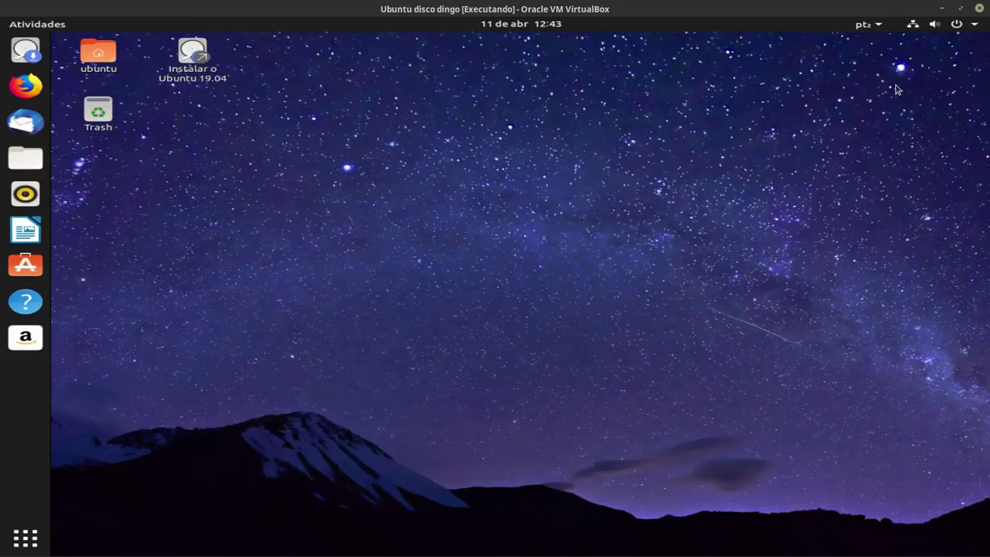
View the home folder in the file manager, then close it.
click(39, 158)
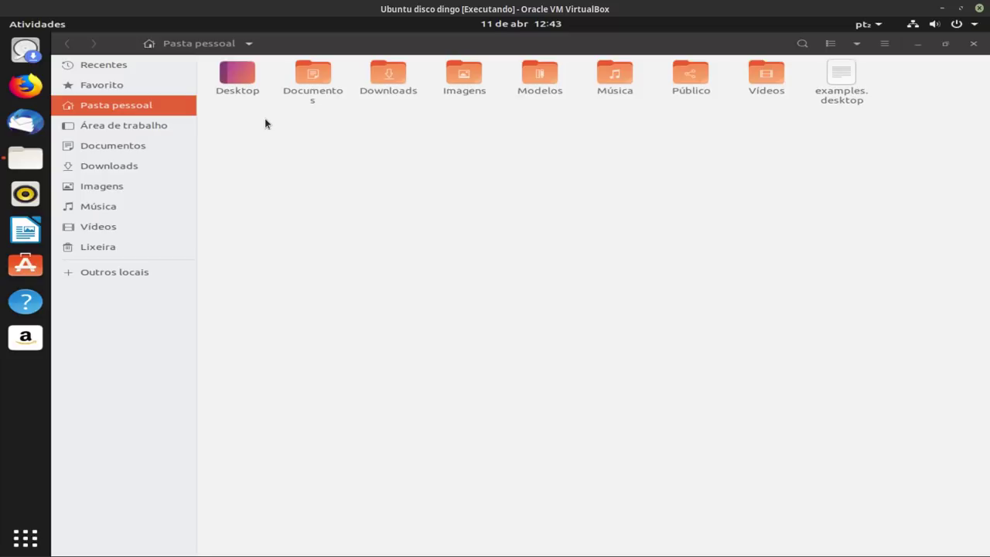
click(974, 44)
click(974, 45)
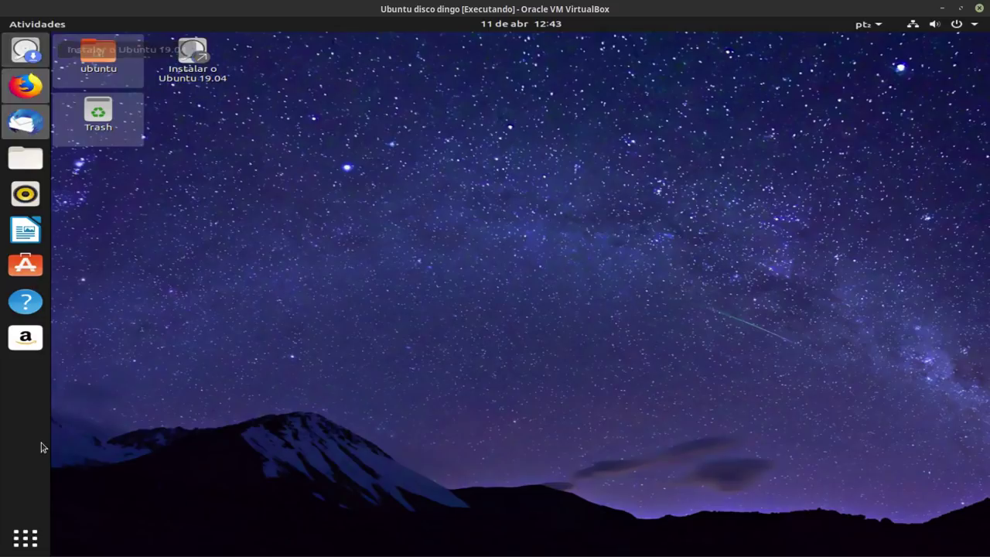
Browse both pages of the full application list, then return to the desktop and briefly view the home folder again.
click(27, 540)
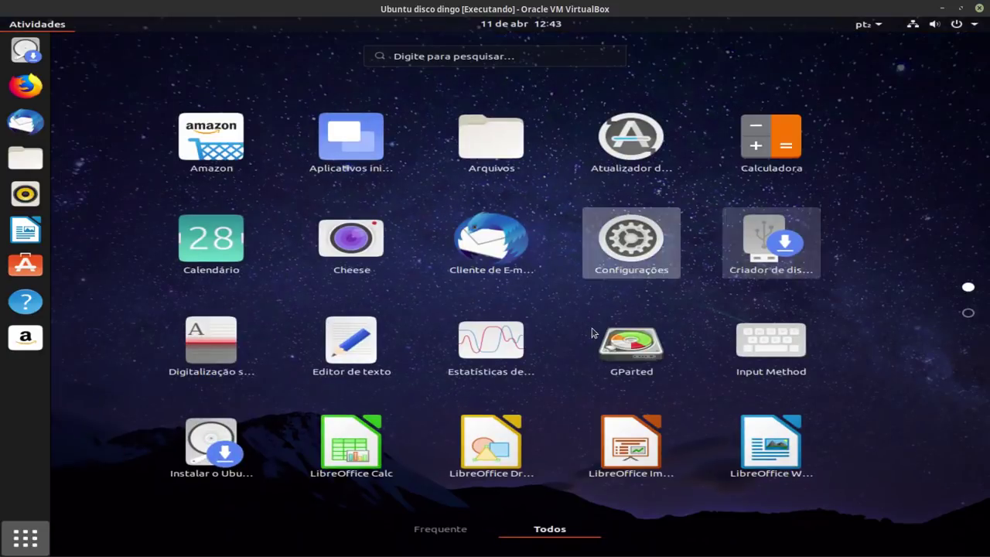
scroll(517, 312, down, 1)
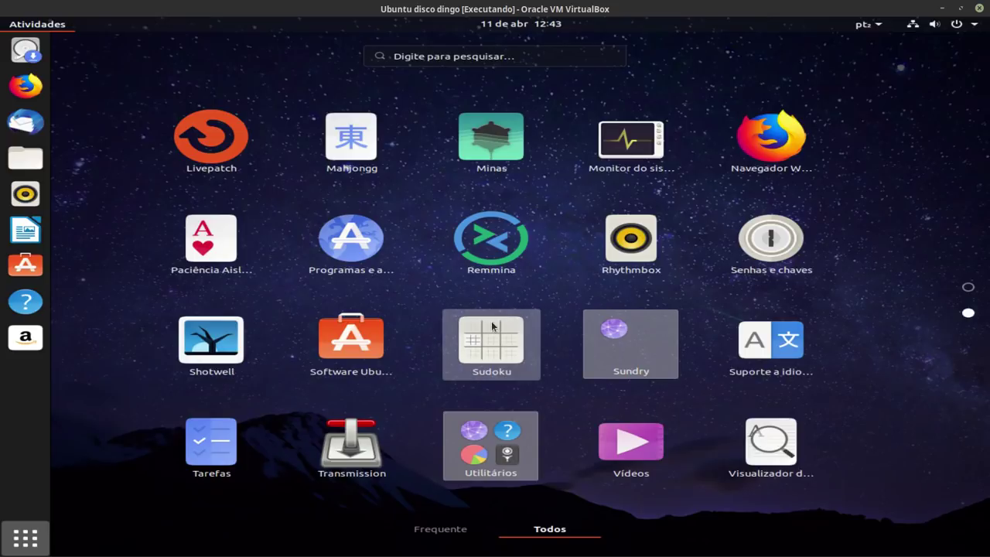
scroll(495, 328, up, 1)
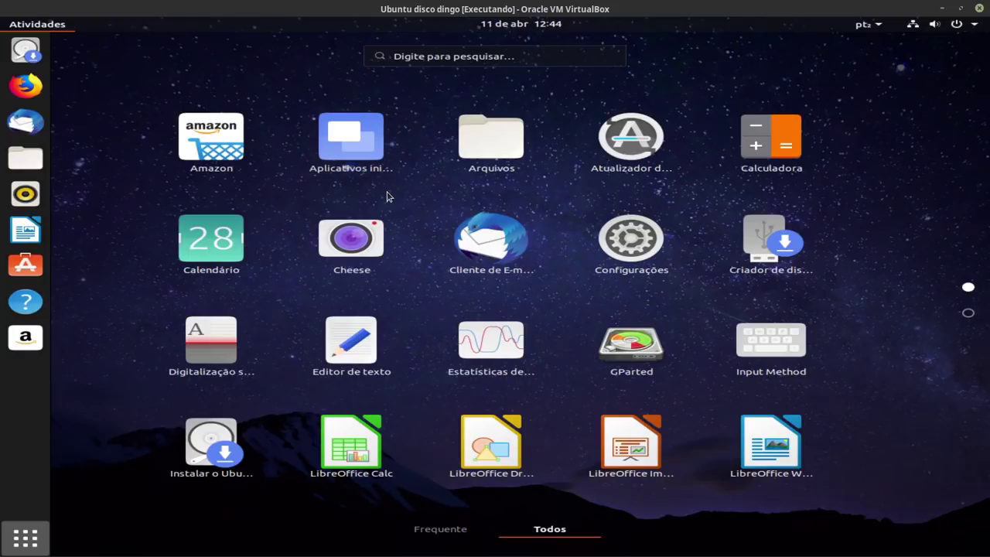
click(48, 550)
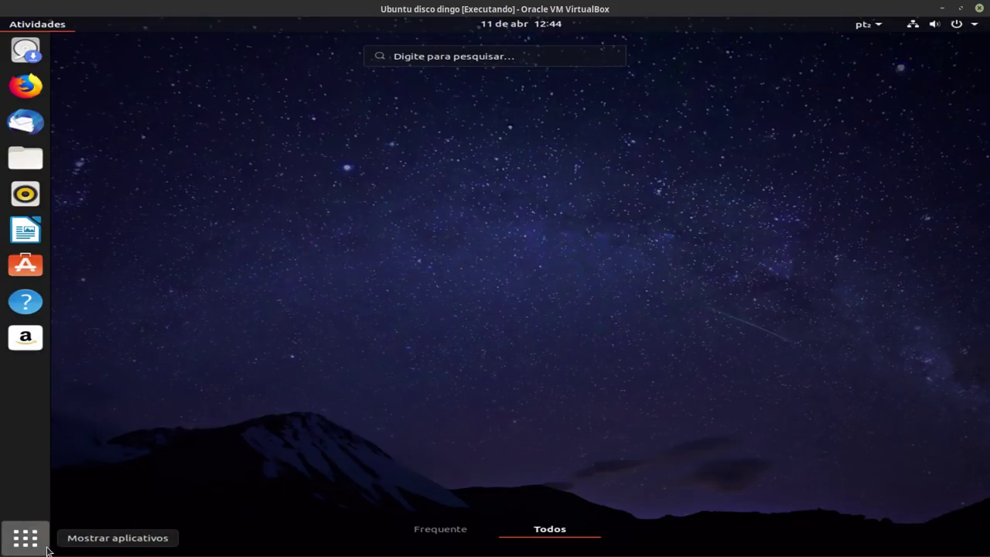
click(48, 550)
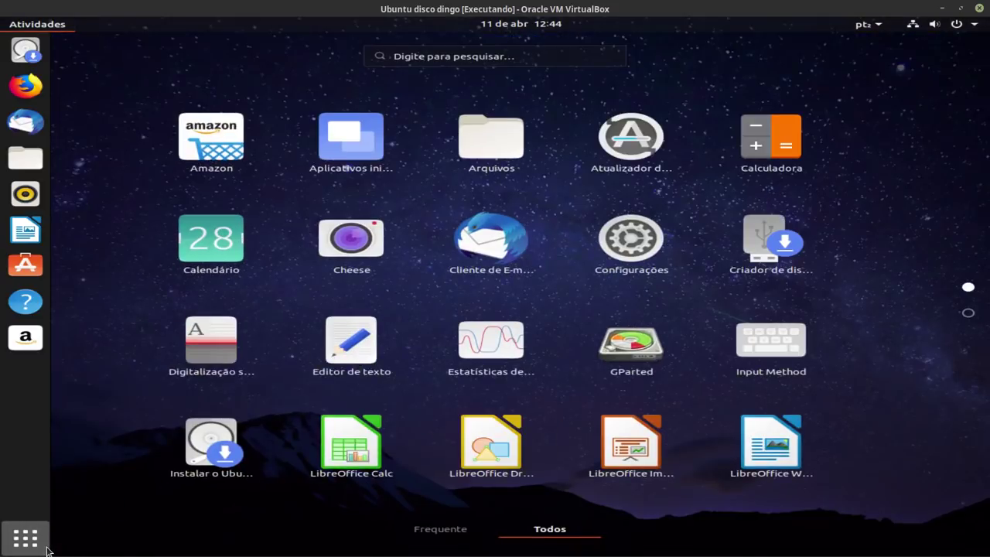
click(953, 311)
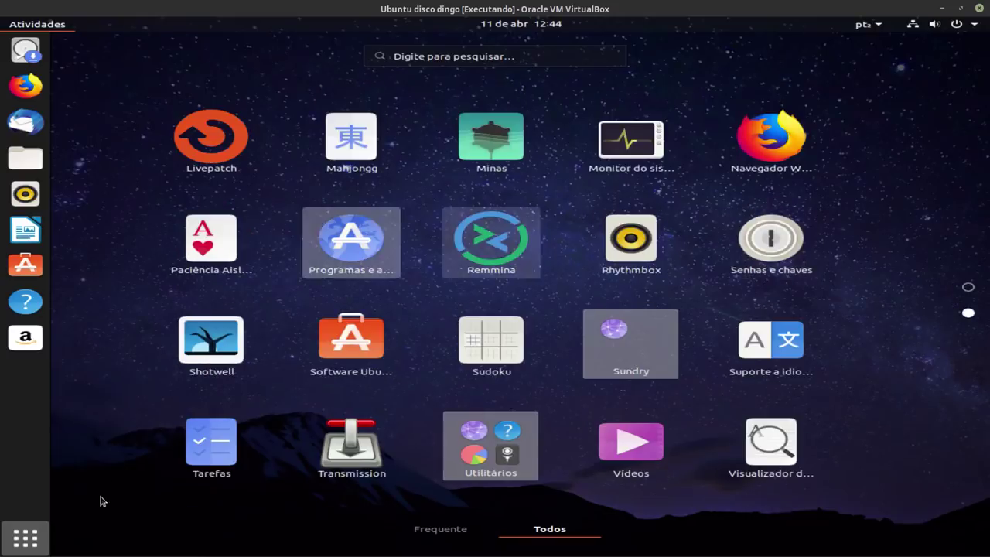
click(38, 538)
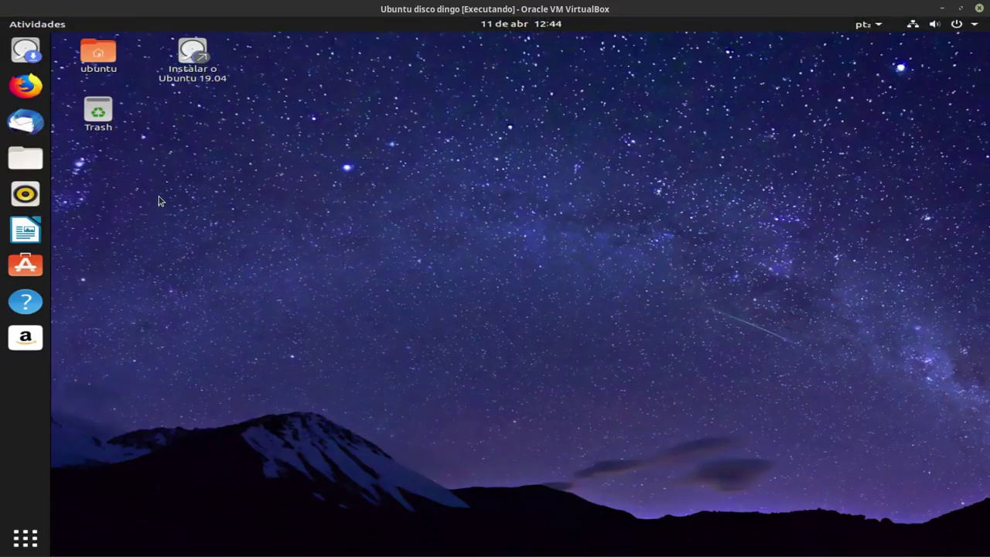
click(37, 158)
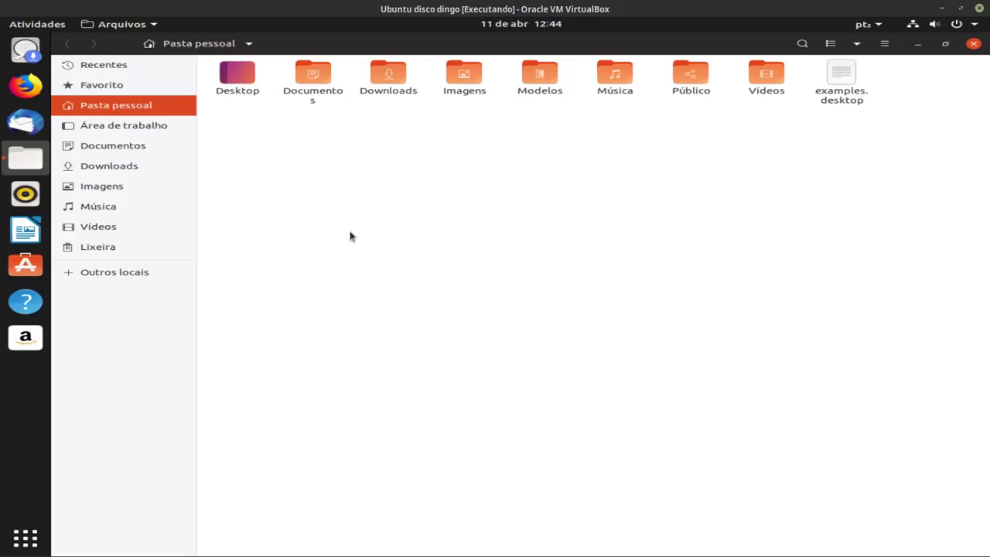
click(973, 44)
Log out of the live session and confirm ending it.
click(972, 25)
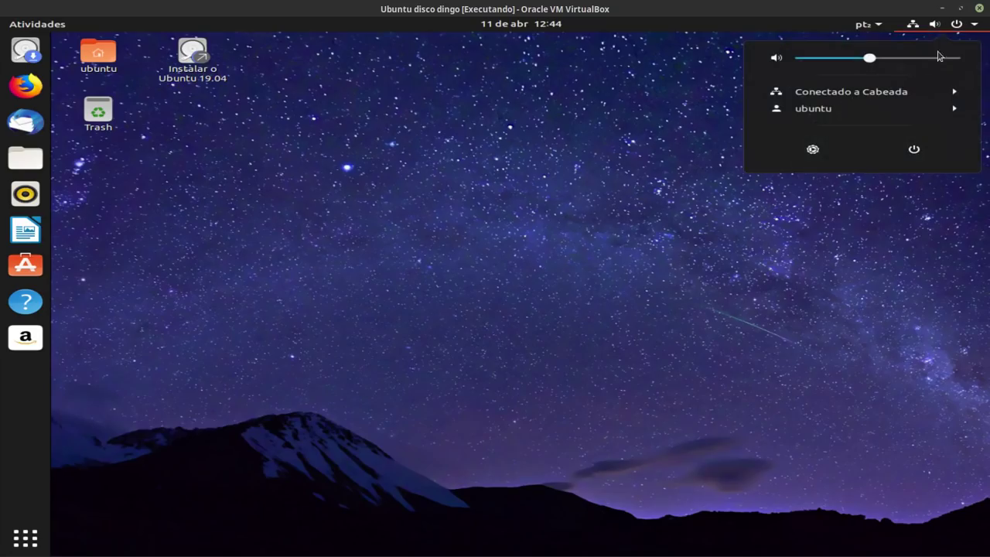
click(889, 112)
click(864, 127)
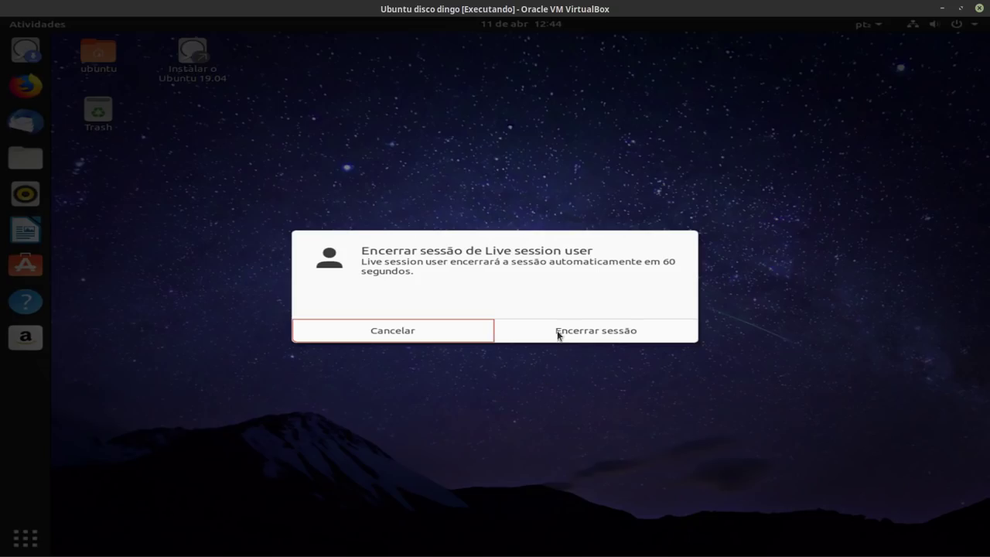
click(558, 331)
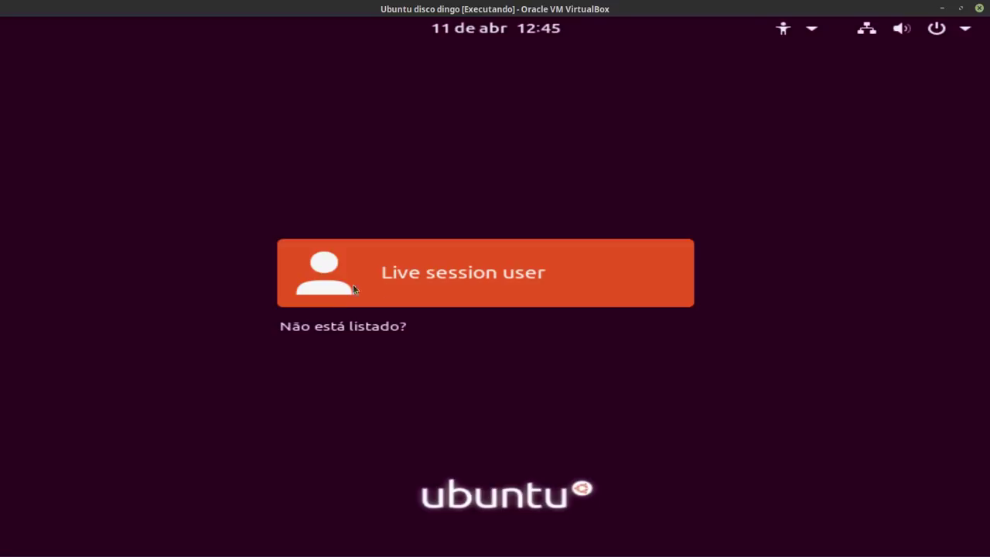
Inspect the login screen's password prompt, unlisted-user prompt and accessibility options, then return to the user list.
click(451, 300)
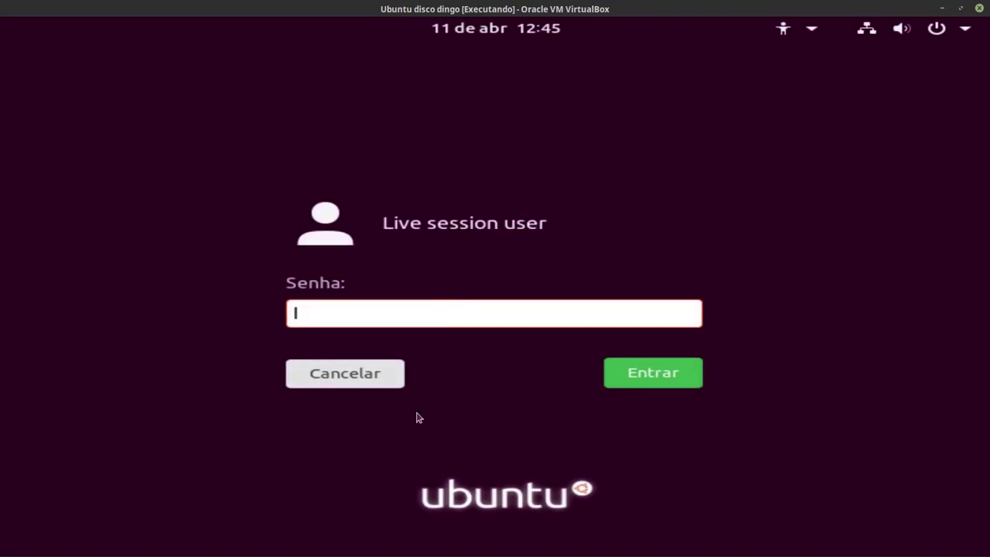
click(368, 387)
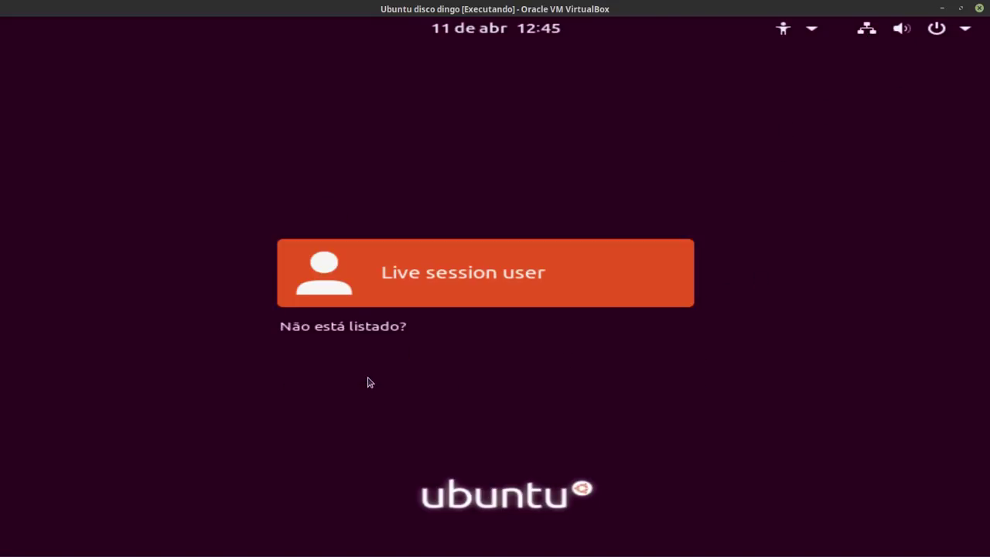
click(383, 335)
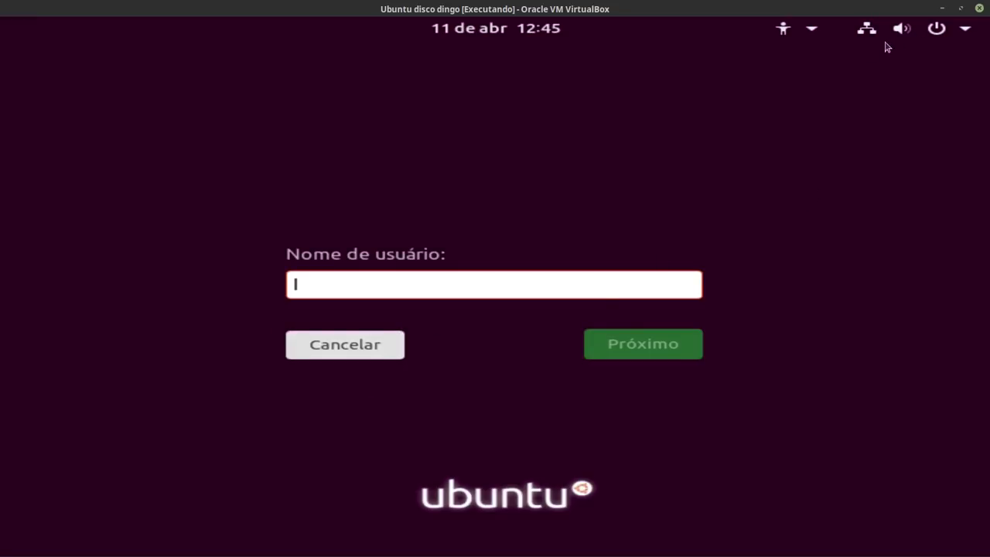
click(799, 37)
click(797, 36)
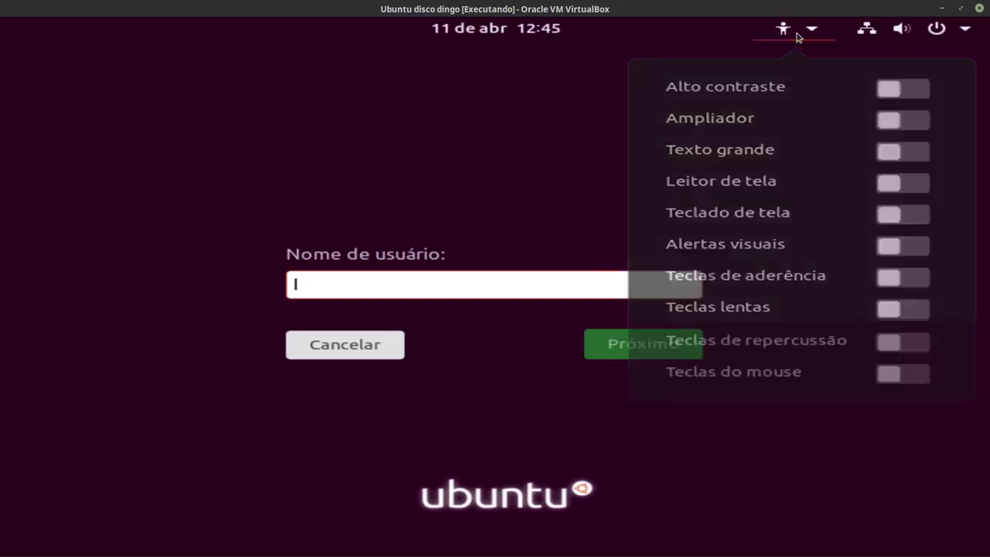
click(373, 348)
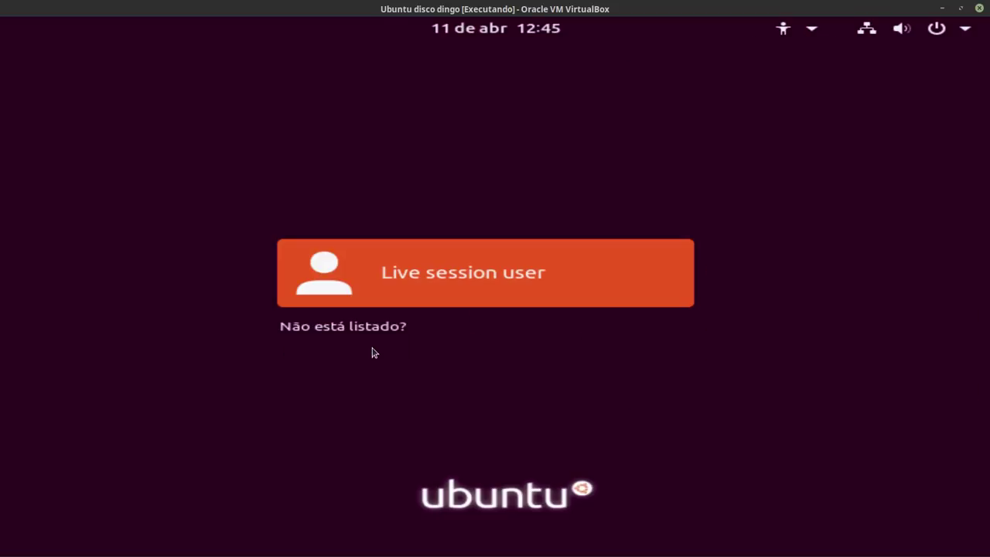